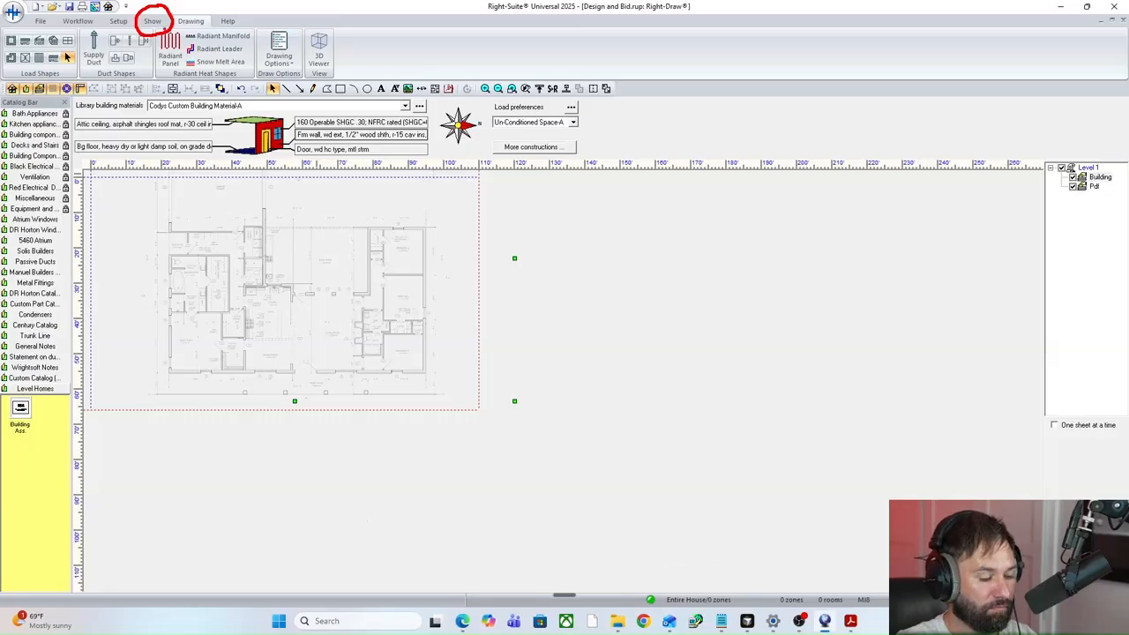
# Step: Open the project information and set the customer's company to Solis Builders
pyautogui.click(151, 20)
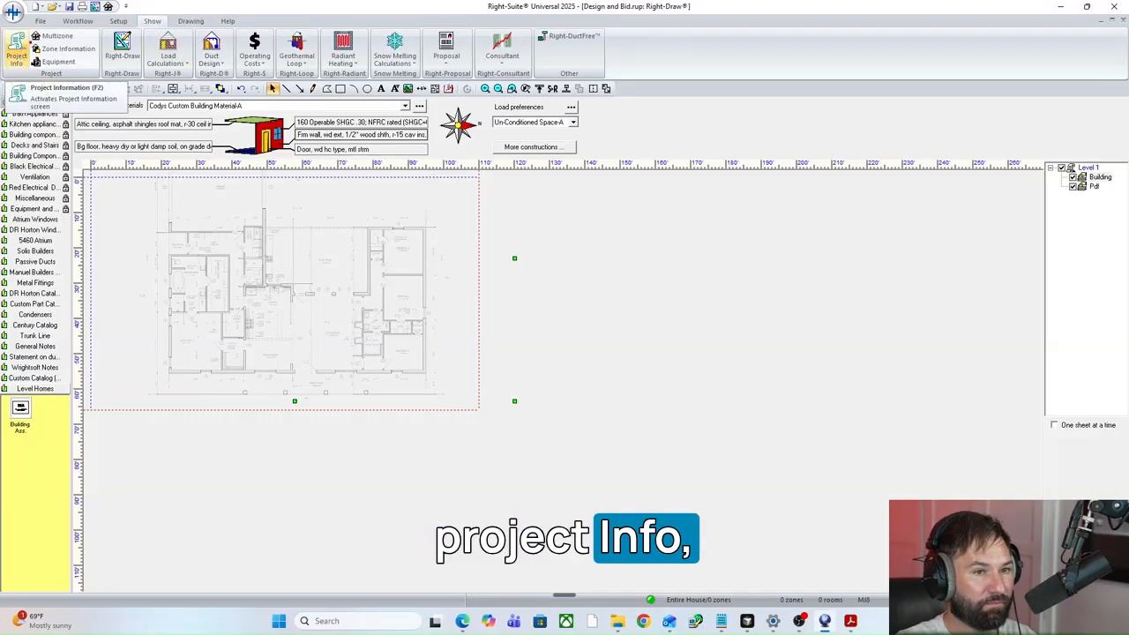
pyautogui.click(16, 51)
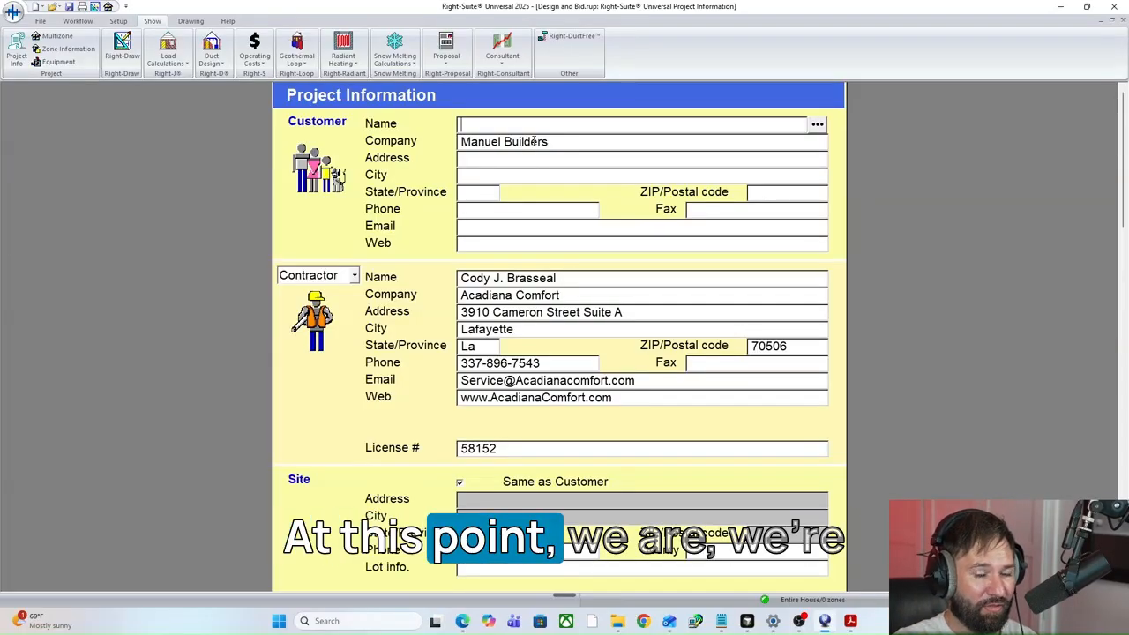
pyautogui.moveTo(549, 141); pyautogui.dragTo(440, 143)
pyautogui.write('So')
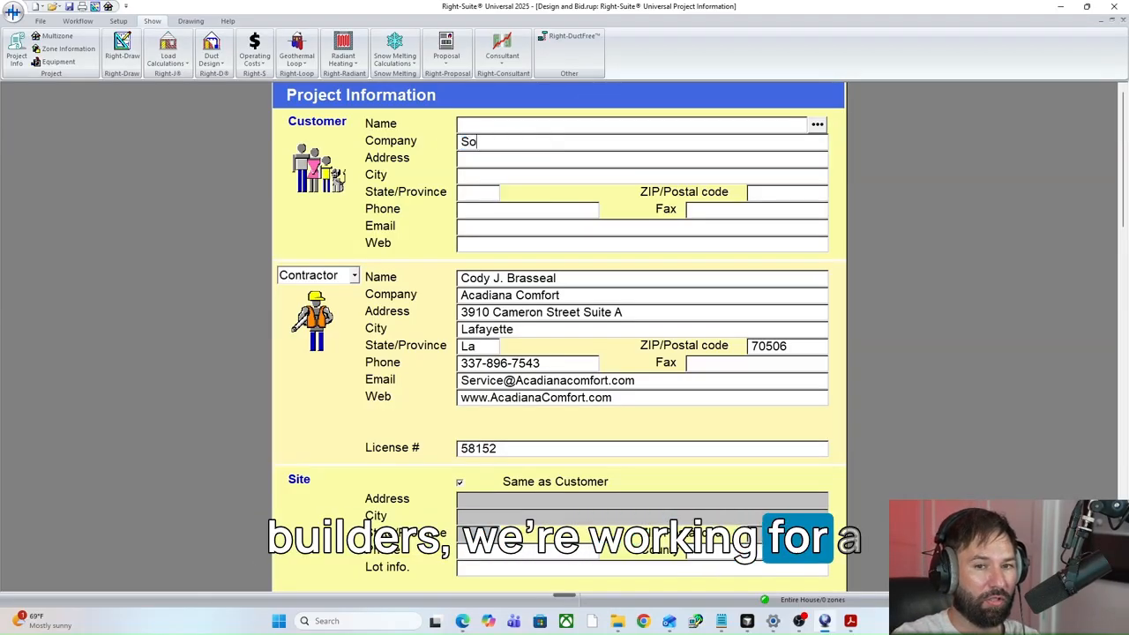
pyautogui.write('lis Build')
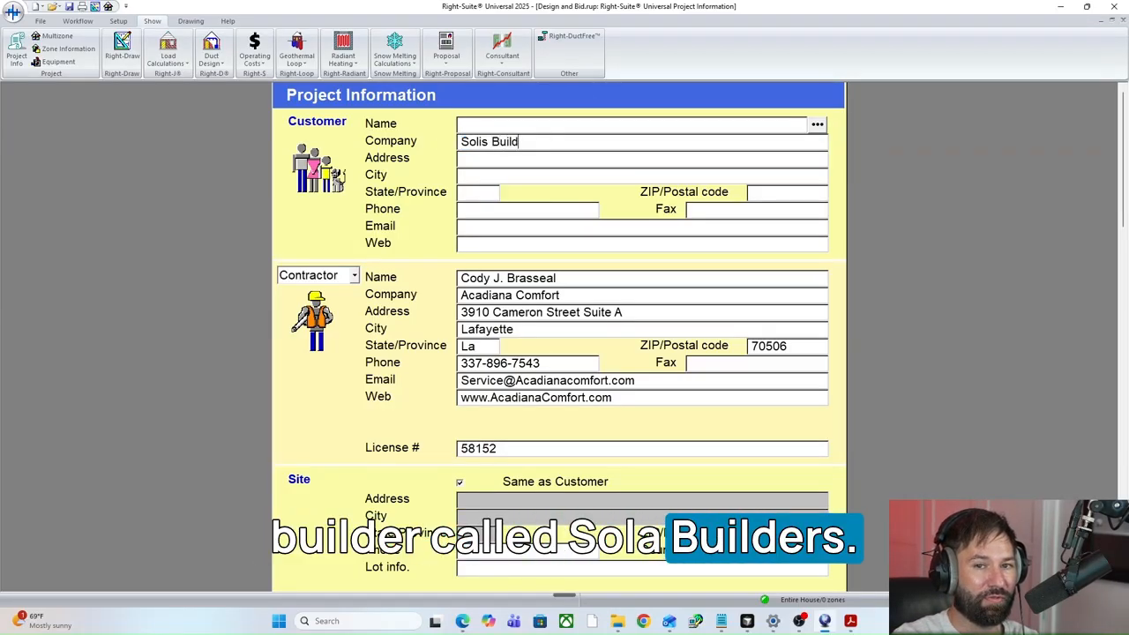
pyautogui.write('ers')
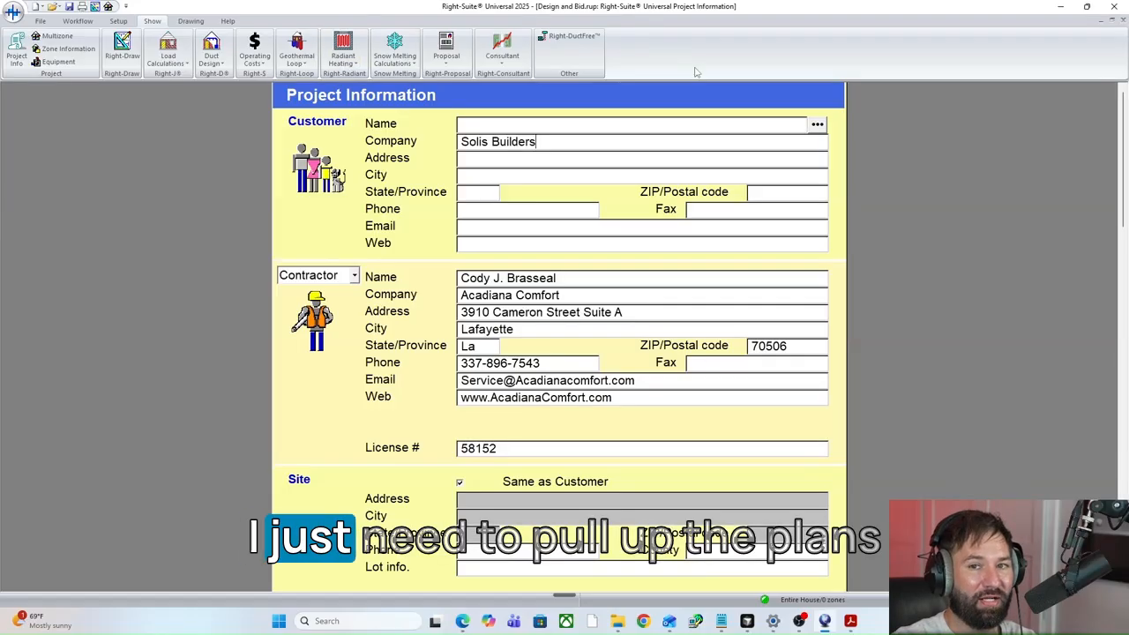
# Step: Open the construction plans PDF from the project folder and look through its pages for the site address
pyautogui.click(617, 619)
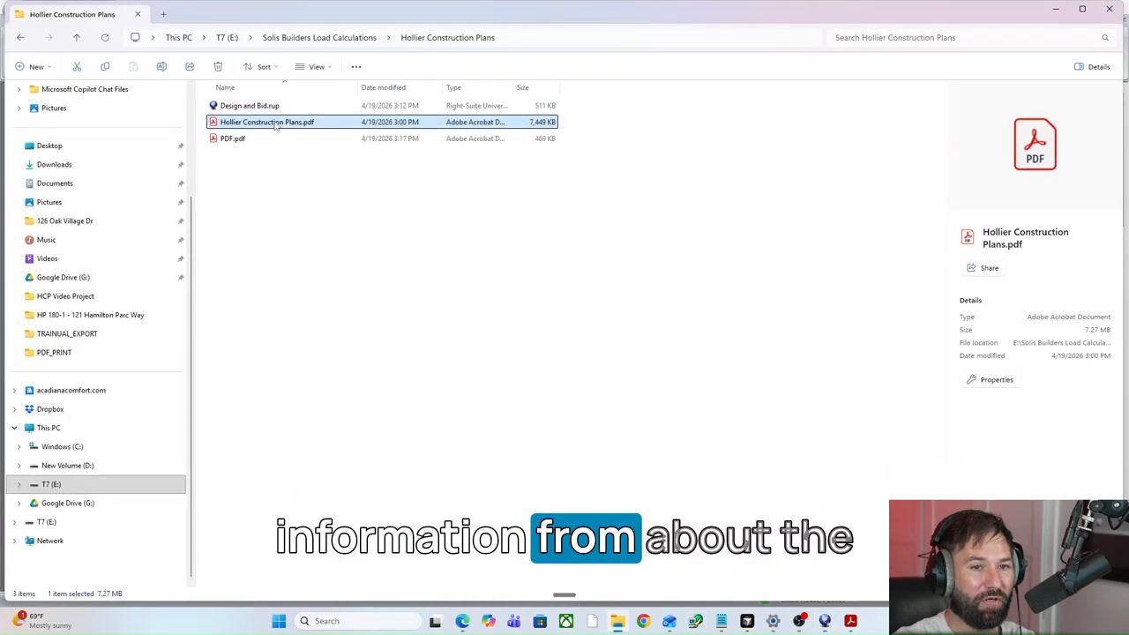
pyautogui.doubleClick(276, 124)
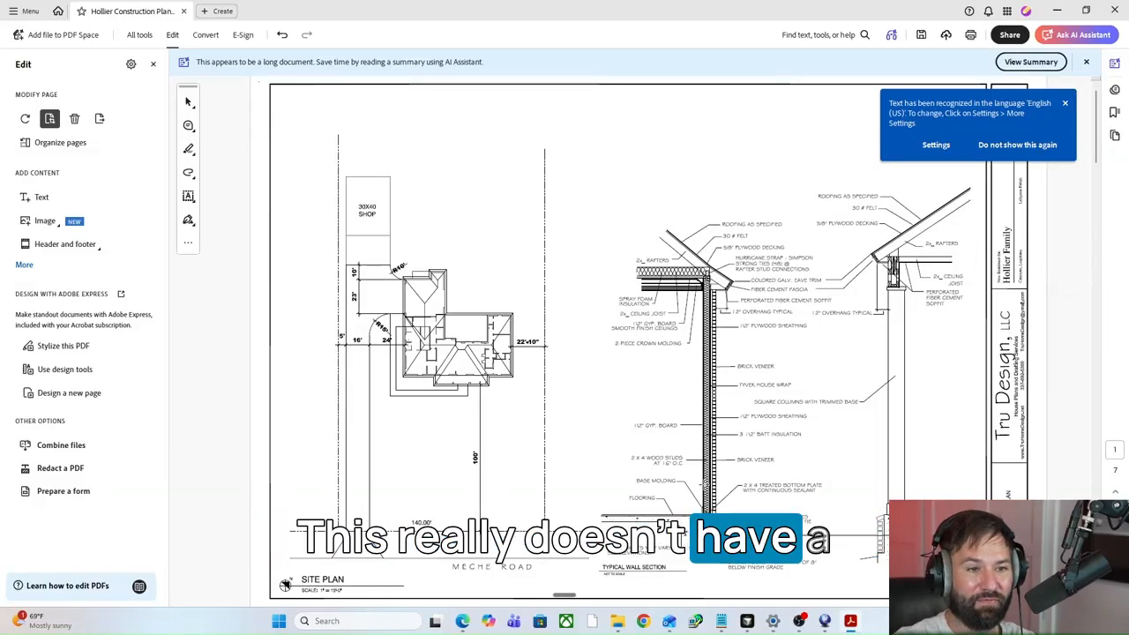
pyautogui.moveTo(1097, 125); pyautogui.dragTo(1097, 555)
pyautogui.moveTo(1096, 500); pyautogui.dragTo(1119, 367)
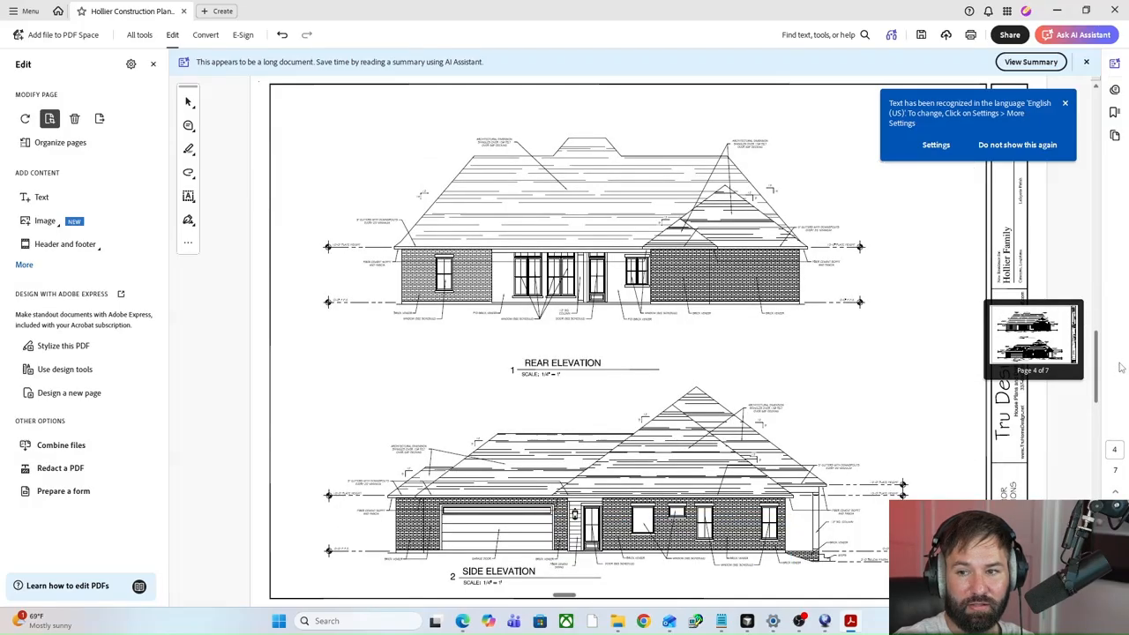
pyautogui.click(1066, 104)
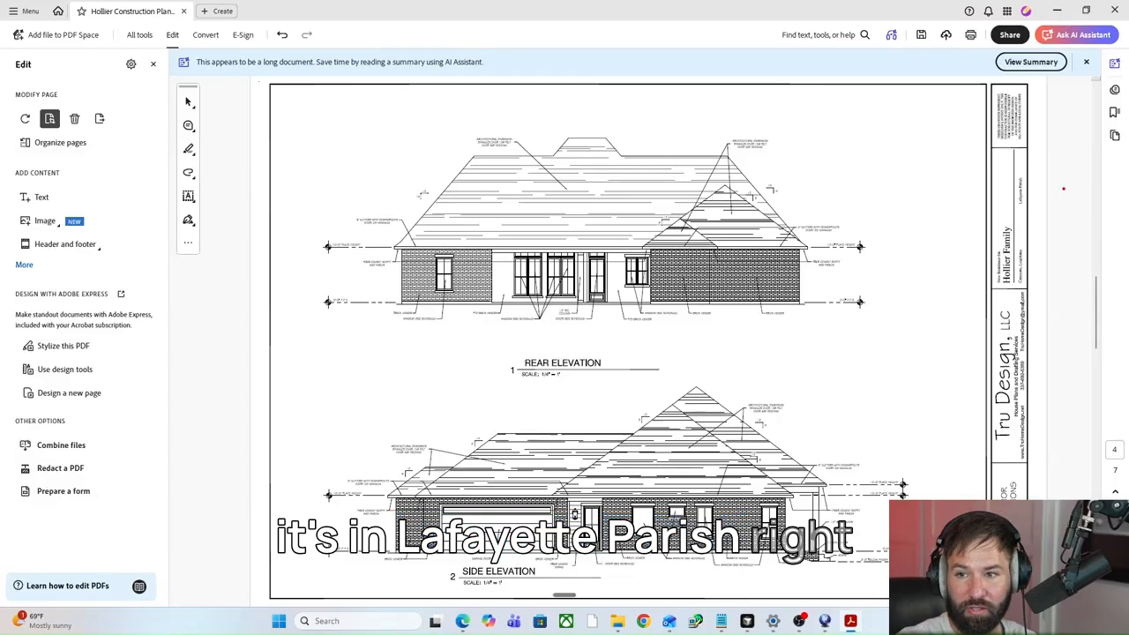
# Step: Examine the title blocks of the plans for the client and location, then return to the project information in Right-Suite Universal
pyautogui.keyDown('ctrl'); pyautogui.moveTo(1031, 170); pyautogui.dragTo(1014, 200); pyautogui.keyUp('ctrl')
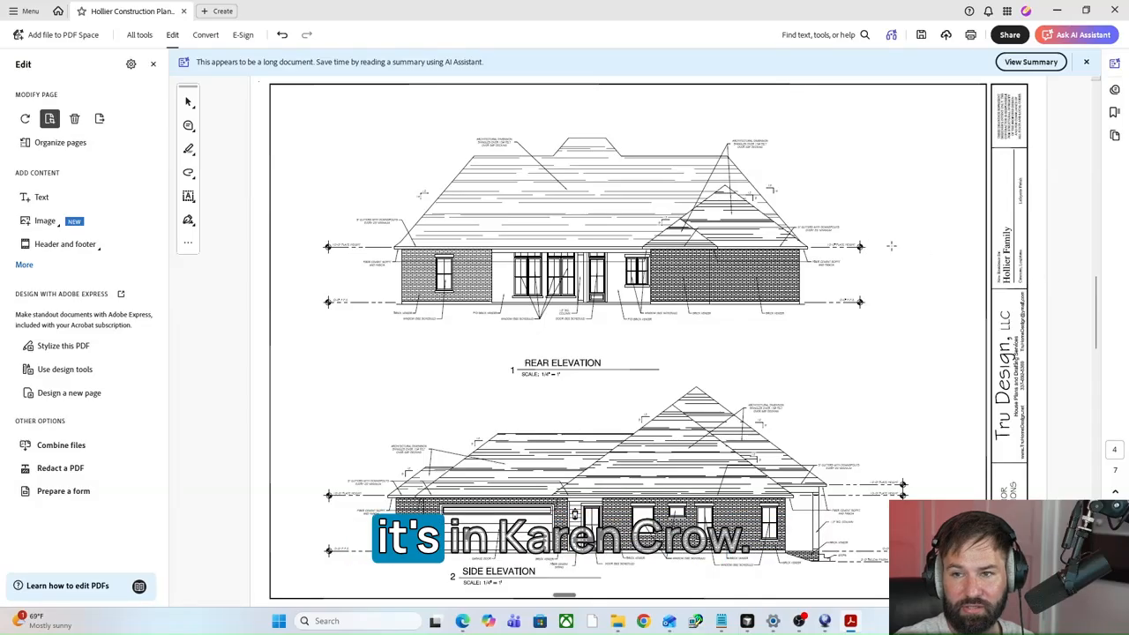
pyautogui.keyDown('ctrl'); pyautogui.scroll(1, 890, 246); pyautogui.keyUp('ctrl')
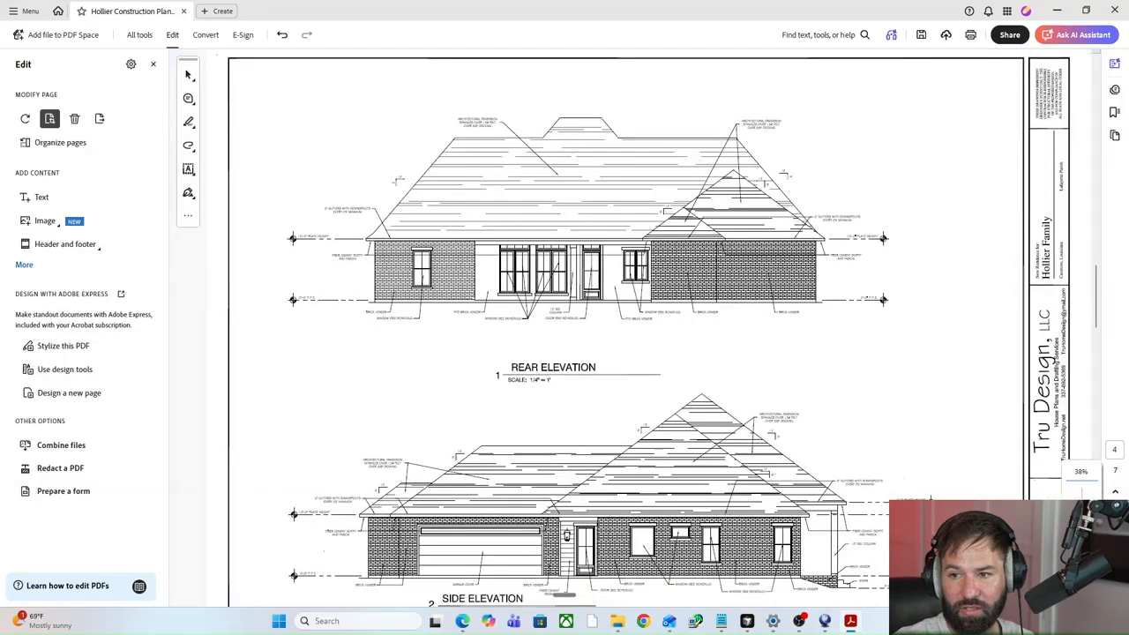
pyautogui.keyDown('ctrl'); pyautogui.scroll(2, 895, 417); pyautogui.keyUp('ctrl')
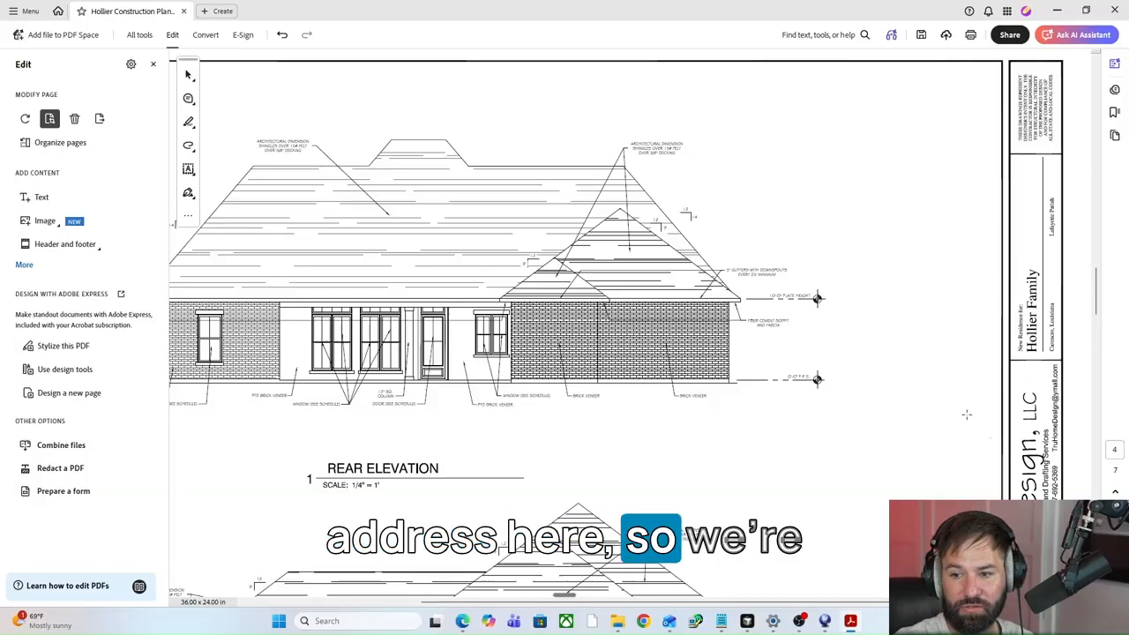
pyautogui.scroll(-1, 940, 425)
pyautogui.scroll(-3, 940, 425)
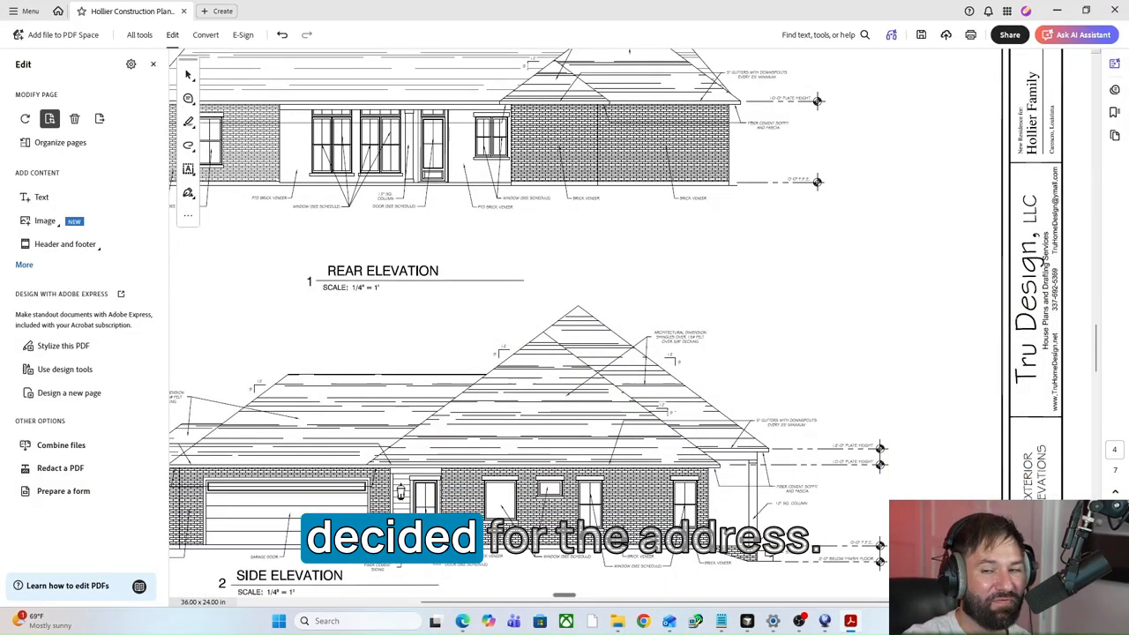
pyautogui.scroll(-5, 886, 459)
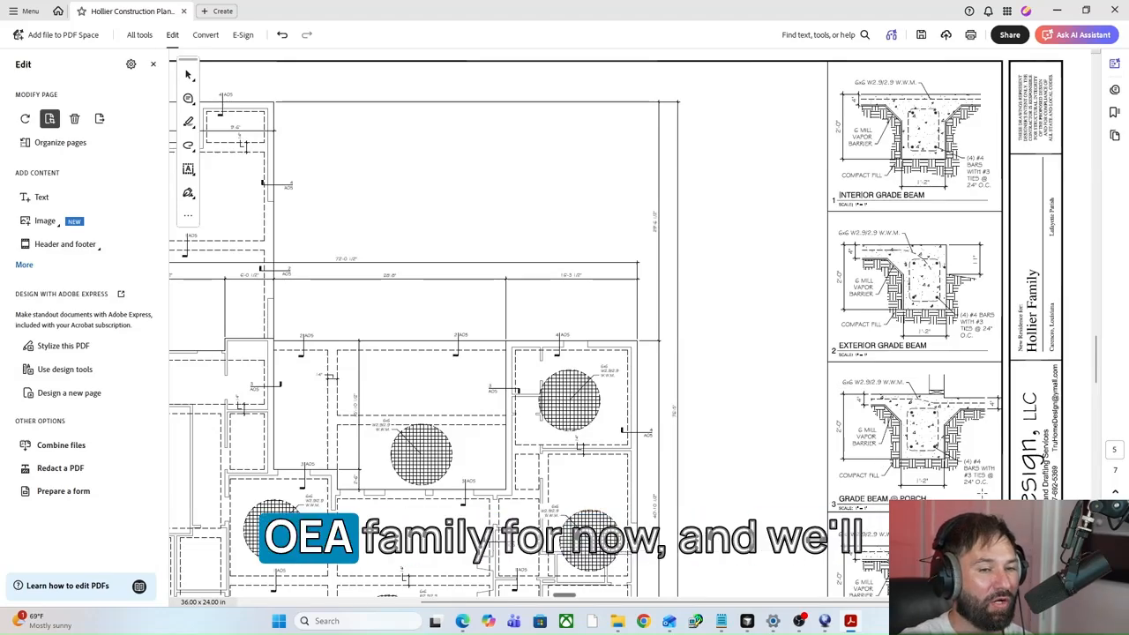
pyautogui.click(1059, 10)
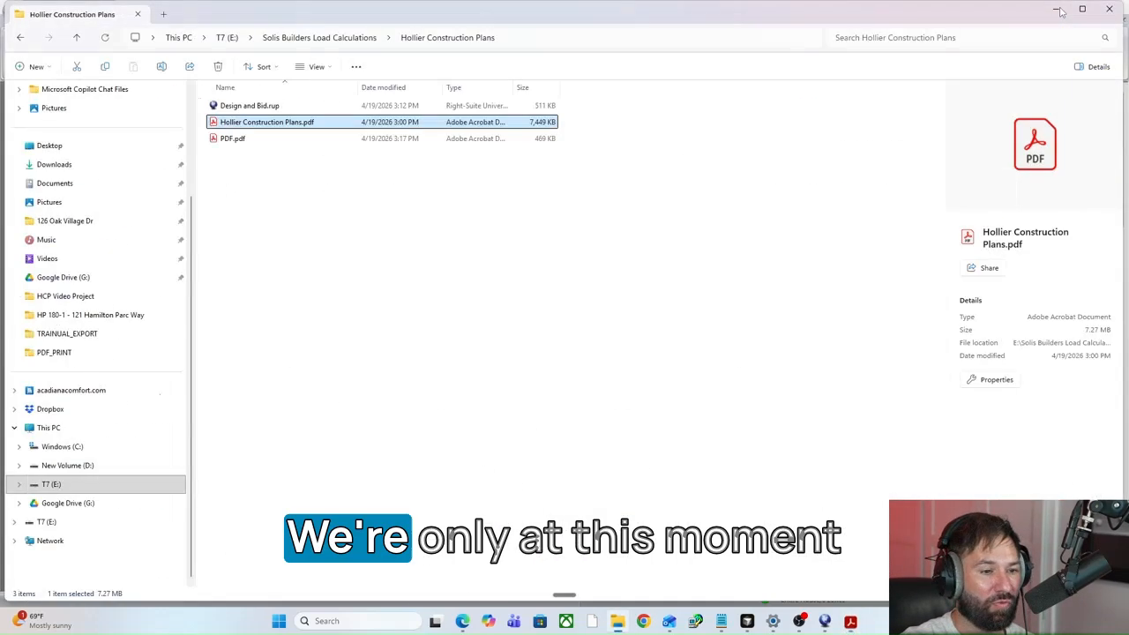
pyautogui.click(1057, 10)
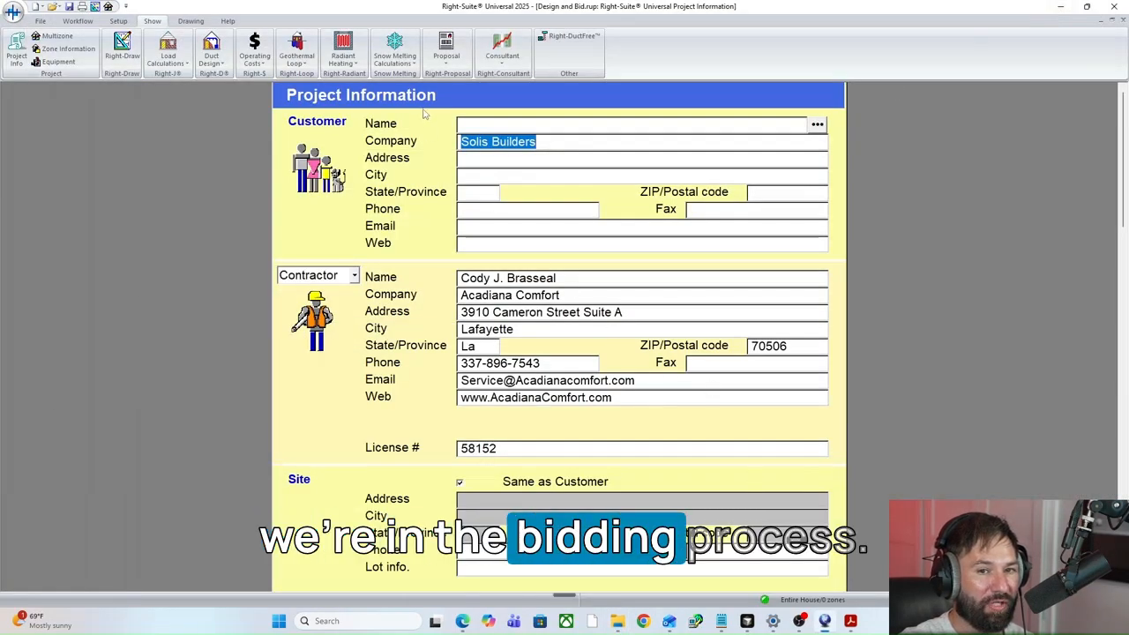
# Step: Enter the client's family name from the plans as the customer name
pyautogui.click(490, 124)
pyautogui.write('The ')
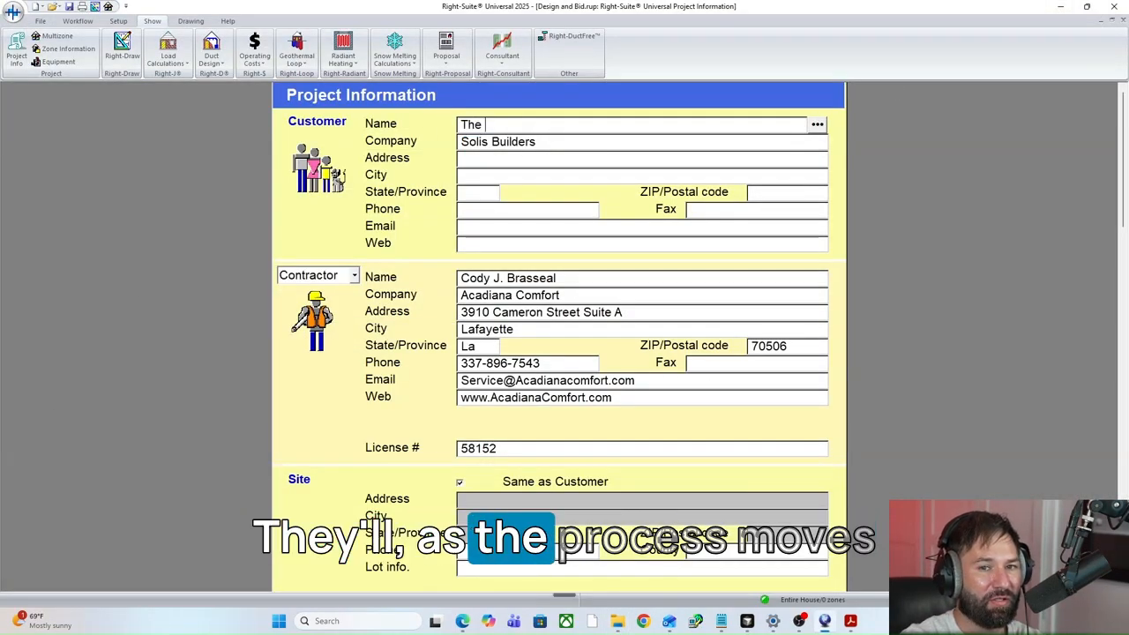
pyautogui.write('Hollier')
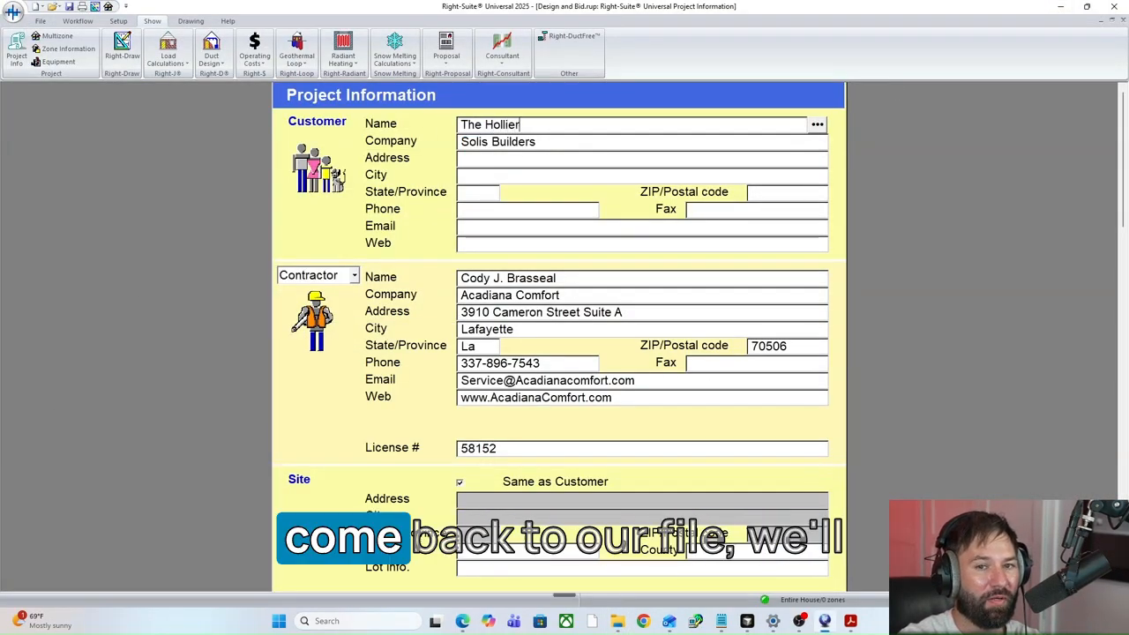
pyautogui.press('Tab')
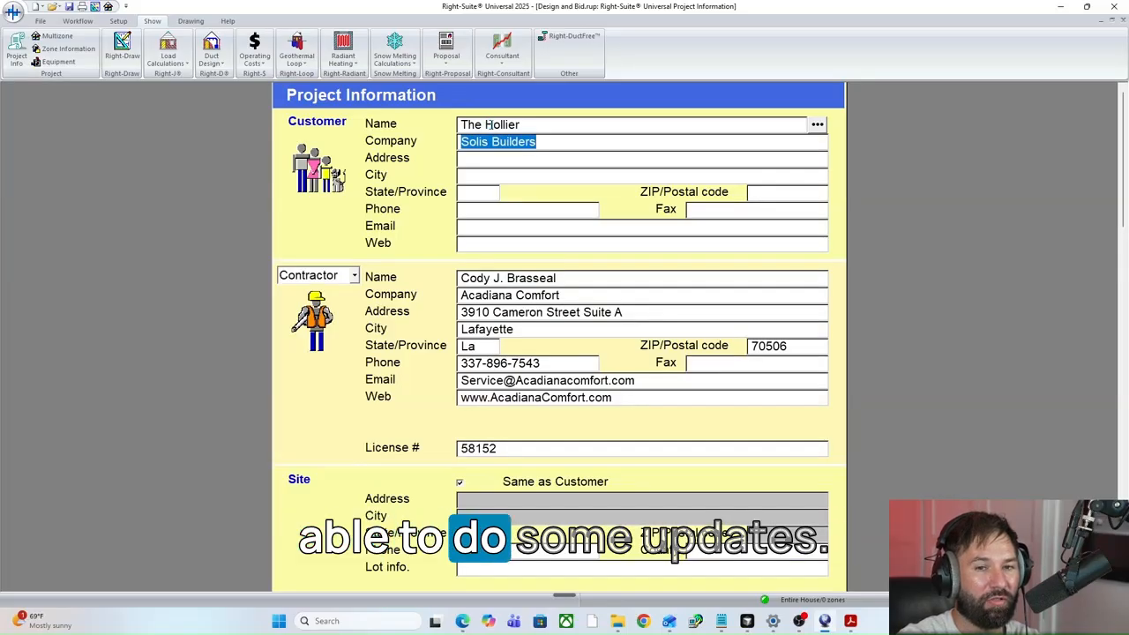
# Step: Enter TBD as the customer's address and fill in the city given on the plans
pyautogui.press('Tab')
pyautogui.write('TB')
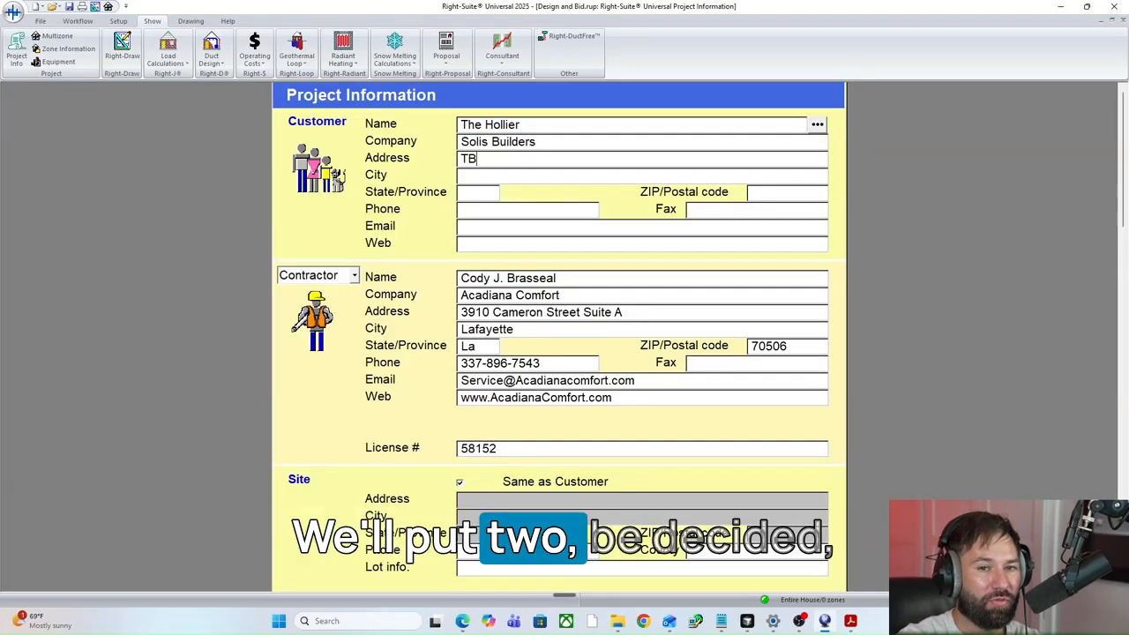
pyautogui.write('DCAren')
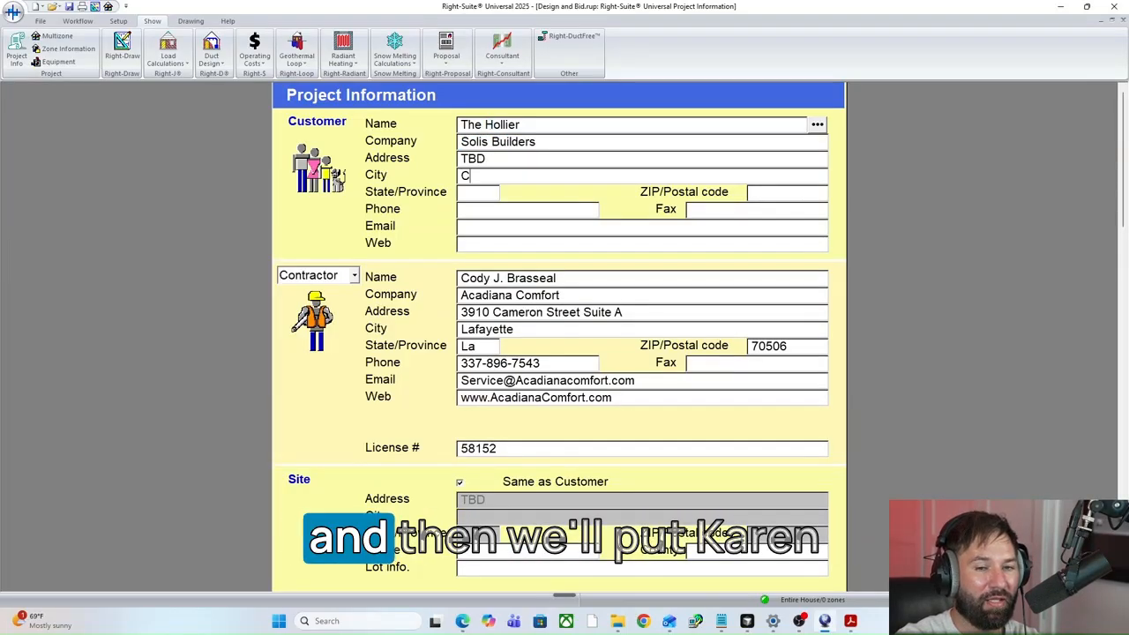
pyautogui.press('BackSpace')
pyautogui.press('BackSpace')
pyautogui.press('BackSpace')
pyautogui.press('BackSpace')
pyautogui.write('are')
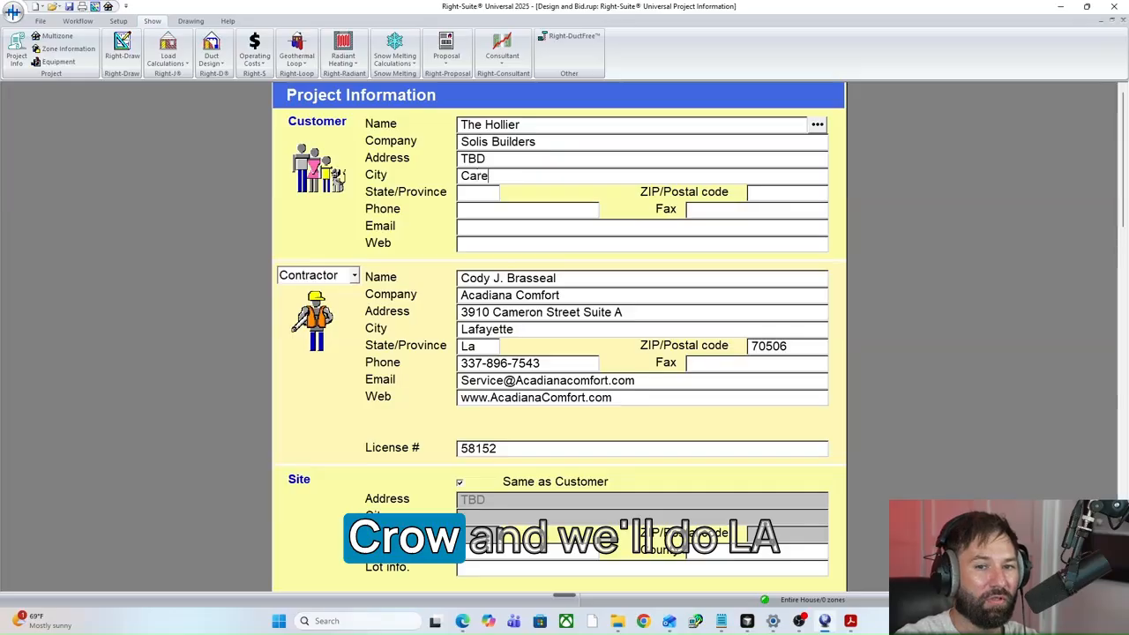
pyautogui.write('ncro')
# Step: Set the customer's state to LA and enter the ZIP code
pyautogui.press('Tab')
pyautogui.write('L')
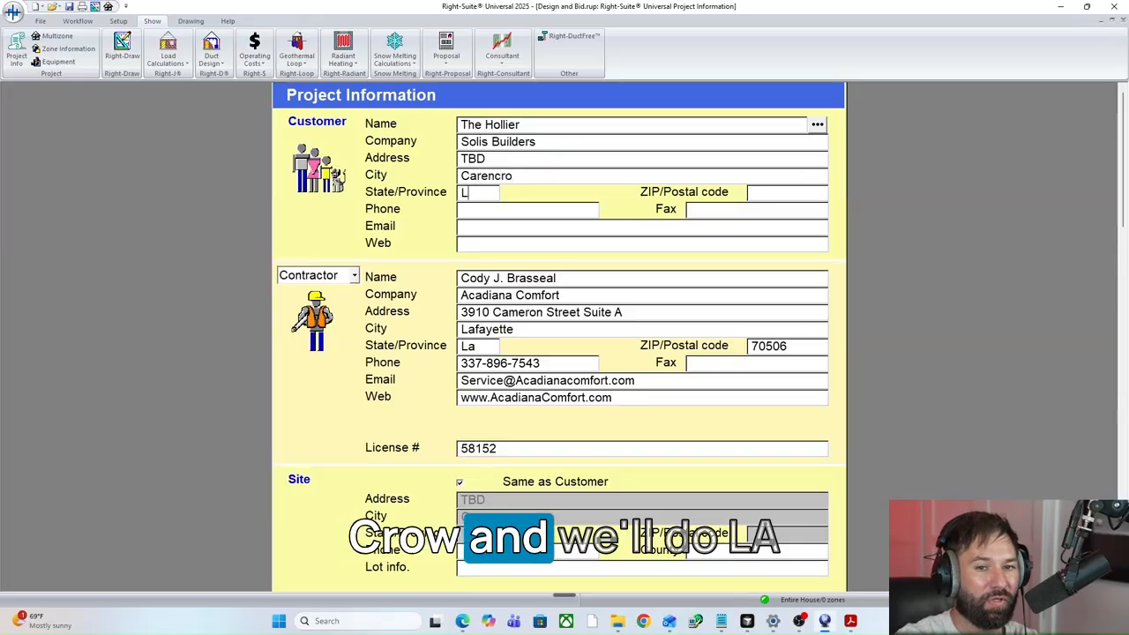
pyautogui.write('A')
pyautogui.press('Tab')
pyautogui.write('7')
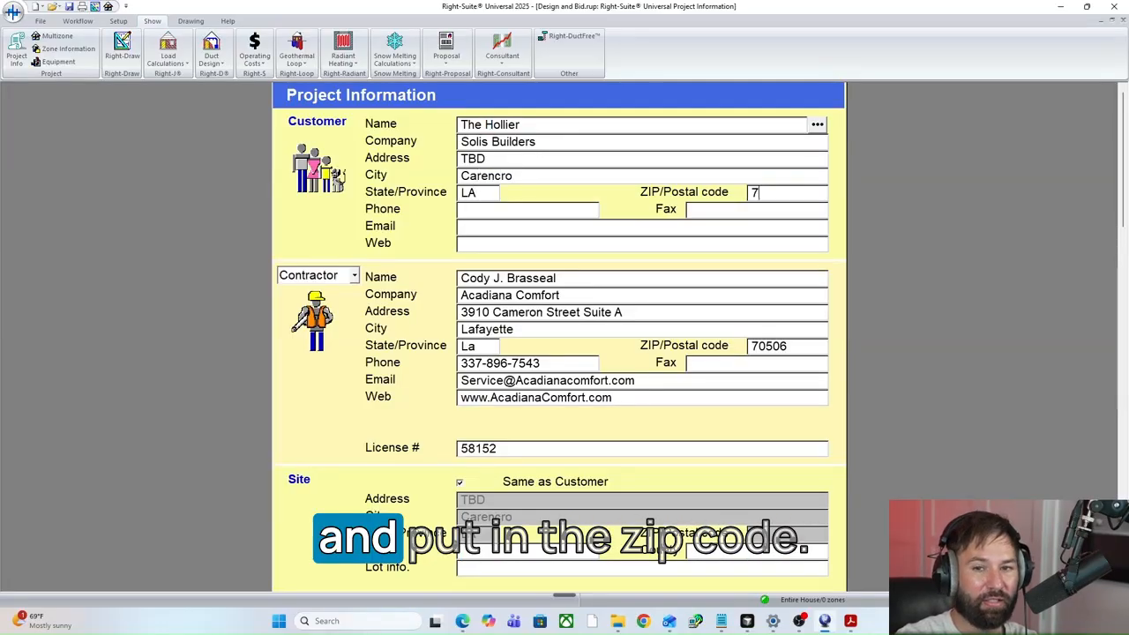
pyautogui.write('0520')
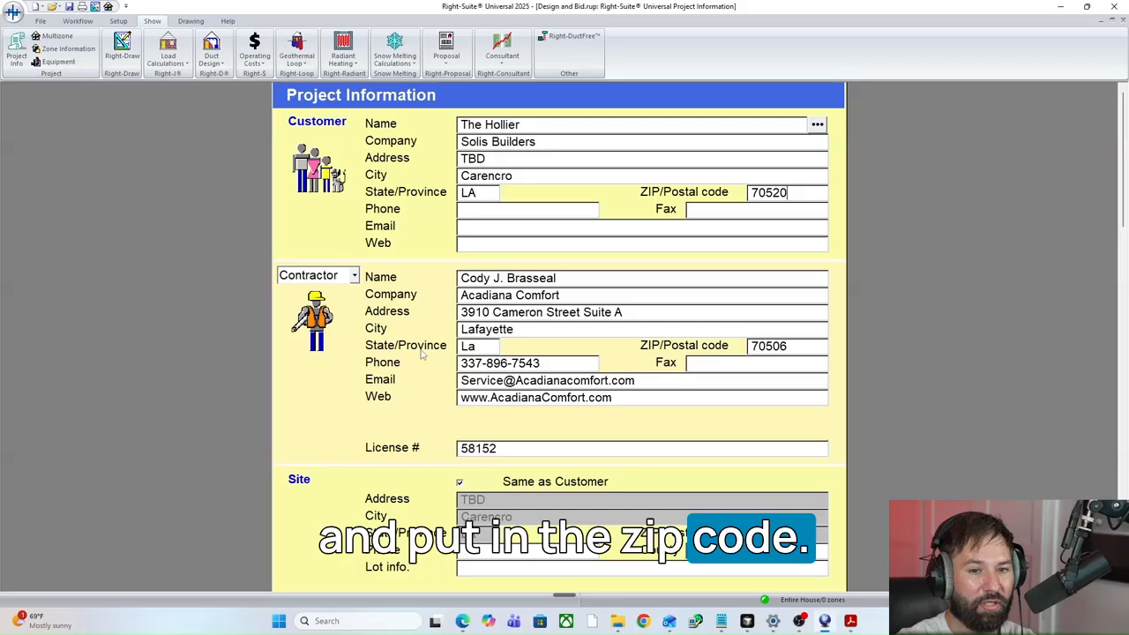
# Step: Set the job date to 04.19.2026
pyautogui.scroll(-3, 422, 353)
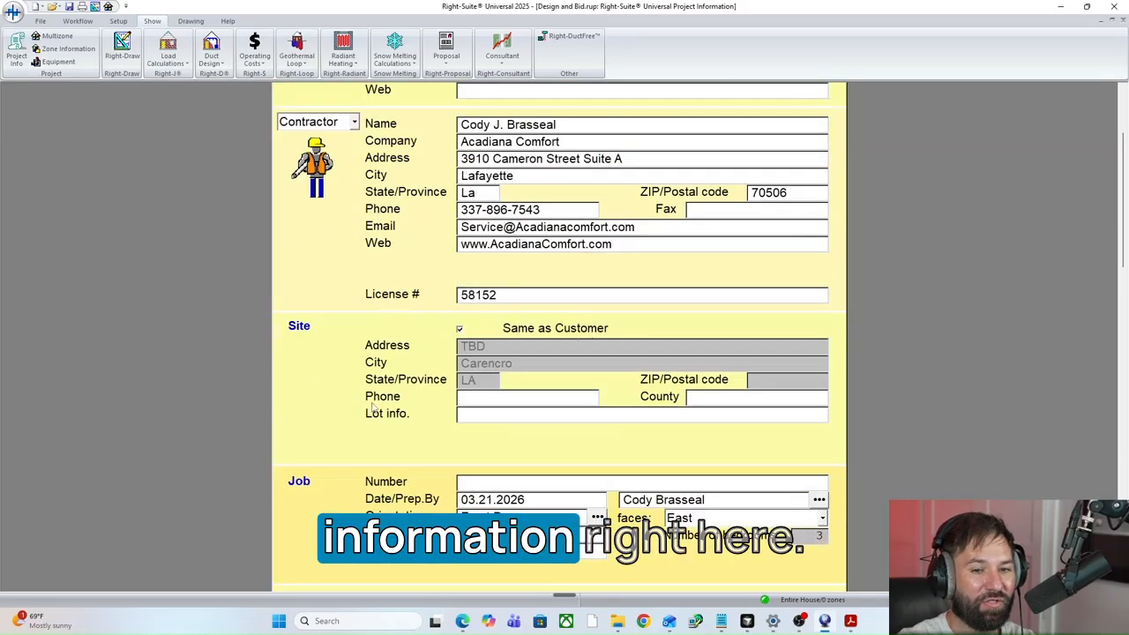
pyautogui.scroll(-2, 373, 407)
pyautogui.scroll(-2, 385, 381)
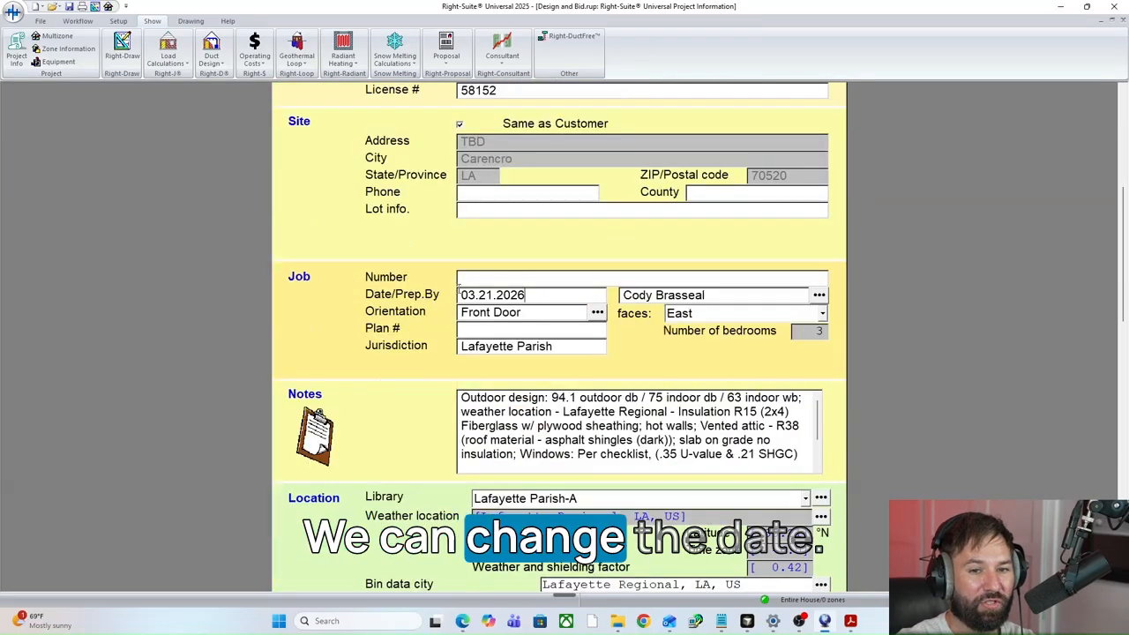
pyautogui.moveTo(534, 292); pyautogui.dragTo(459, 282)
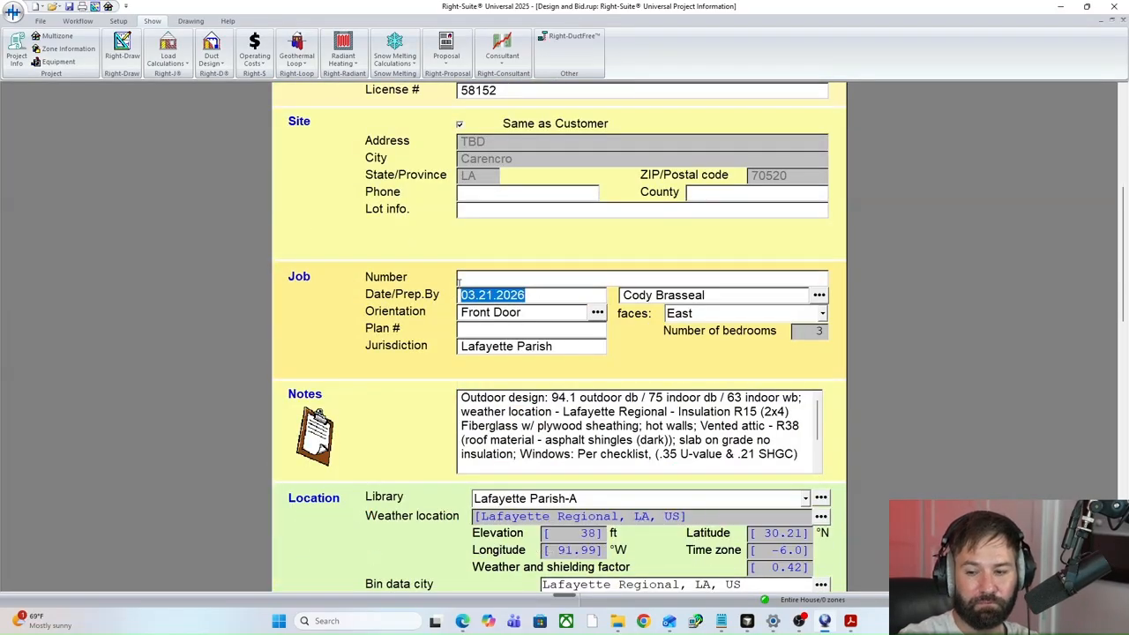
pyautogui.write('04.19')
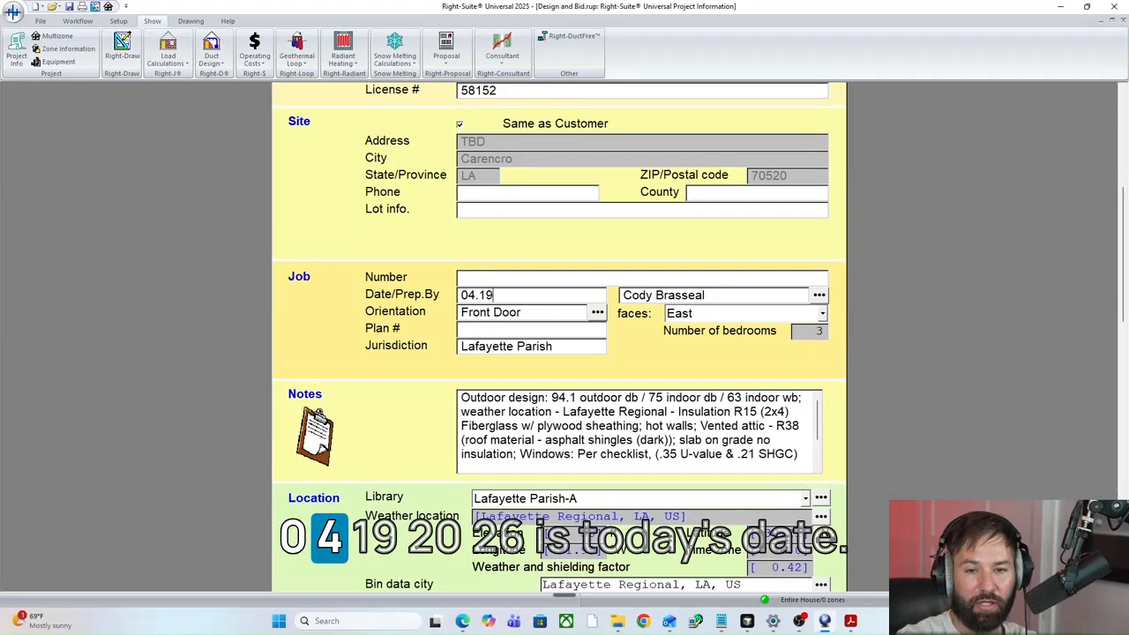
pyautogui.write('.20')
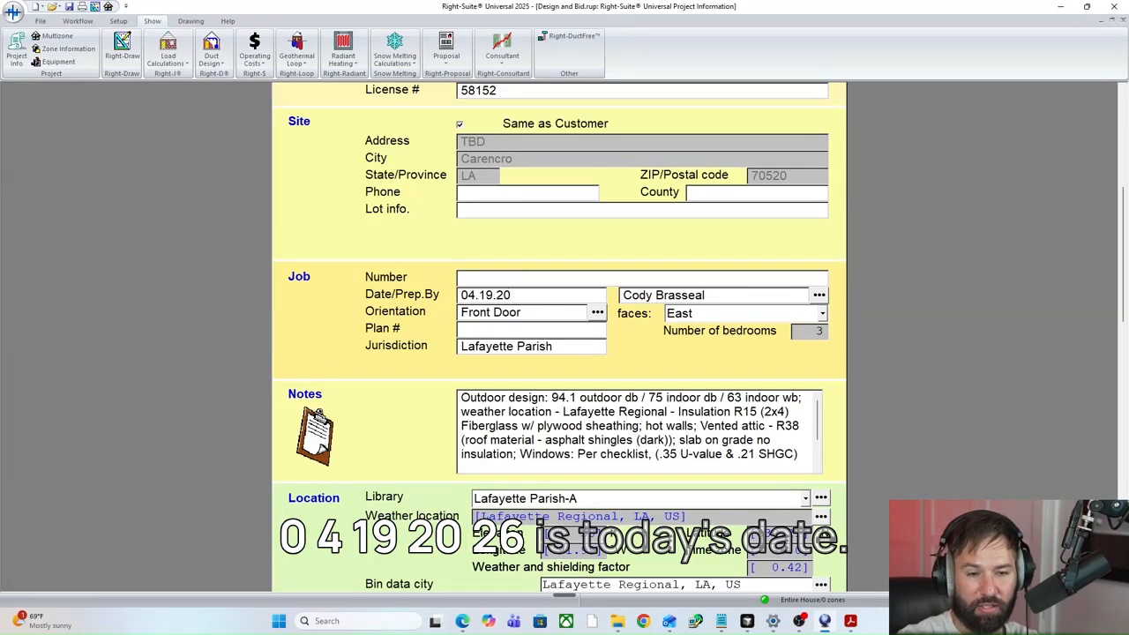
pyautogui.write('226')
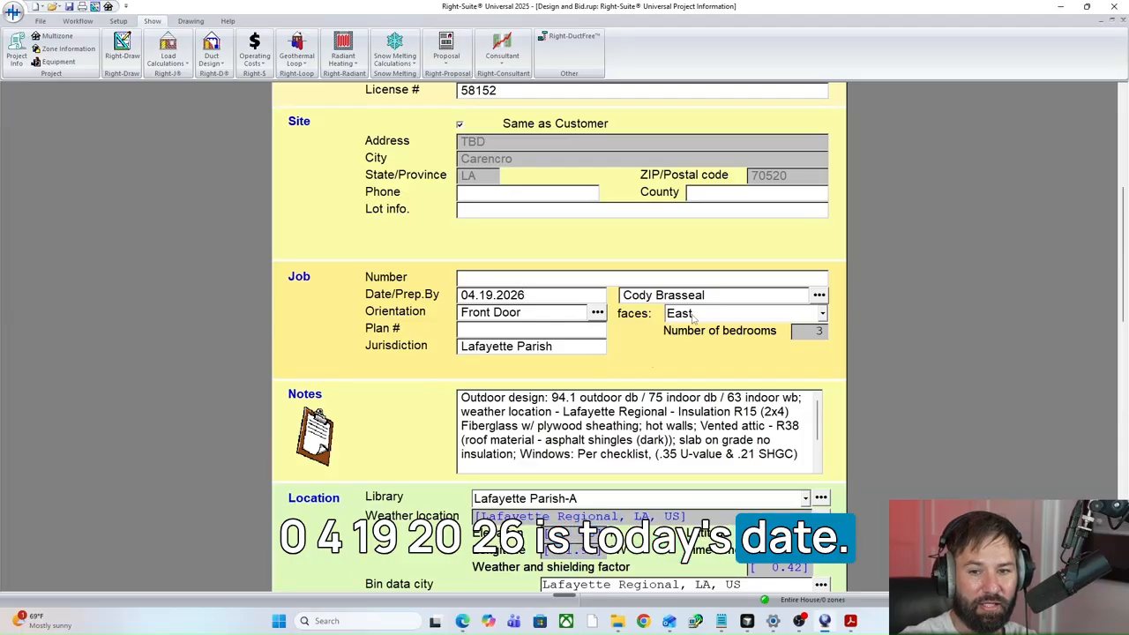
# Step: Leave the front door orientation as it is and enter Custom as the job's plan number
pyautogui.click(694, 319)
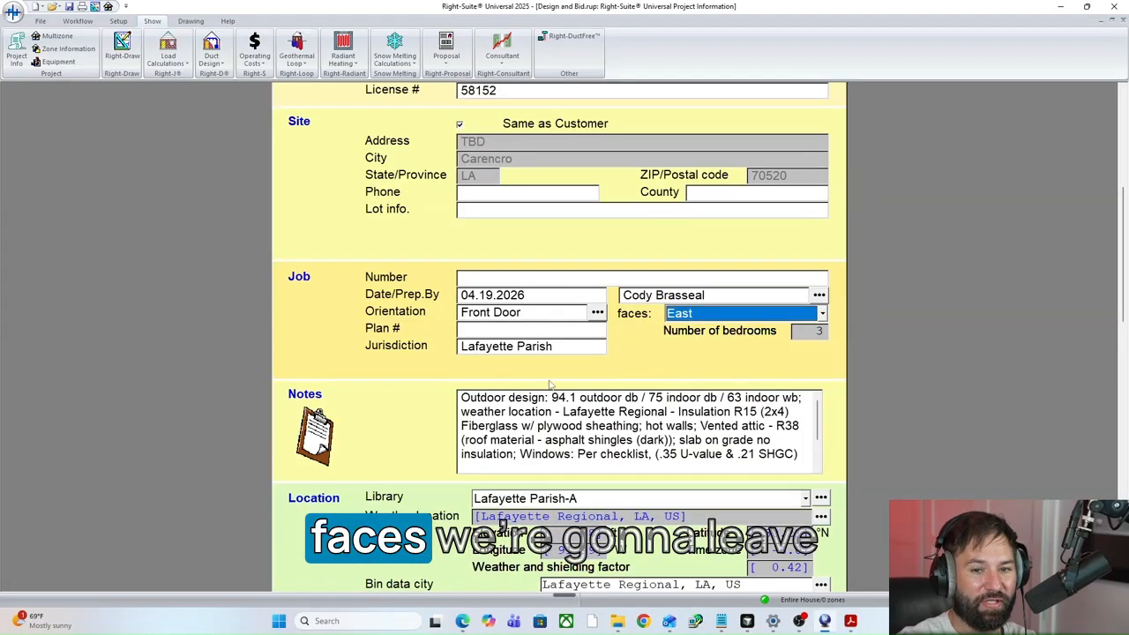
pyautogui.click(486, 330)
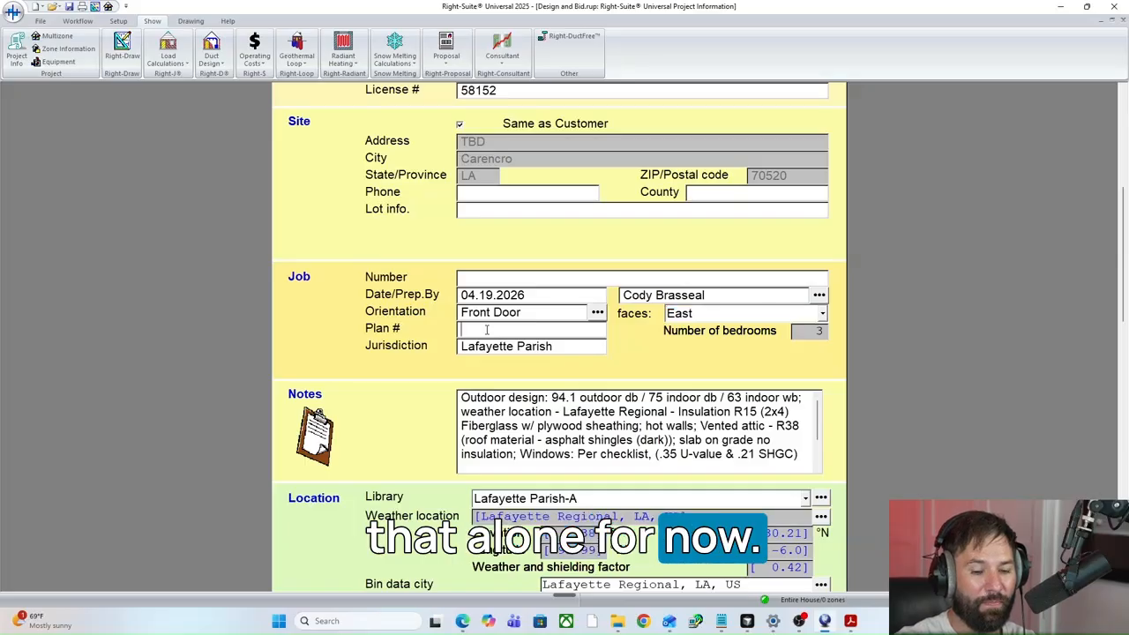
pyautogui.write('Custom')
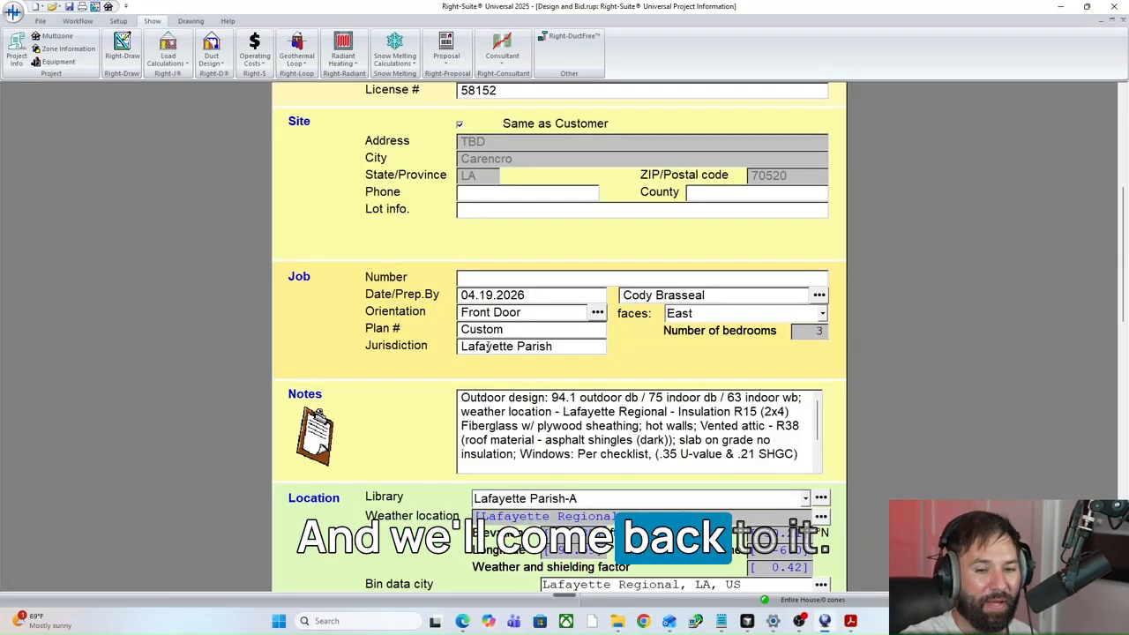
pyautogui.scroll(-5, 408, 401)
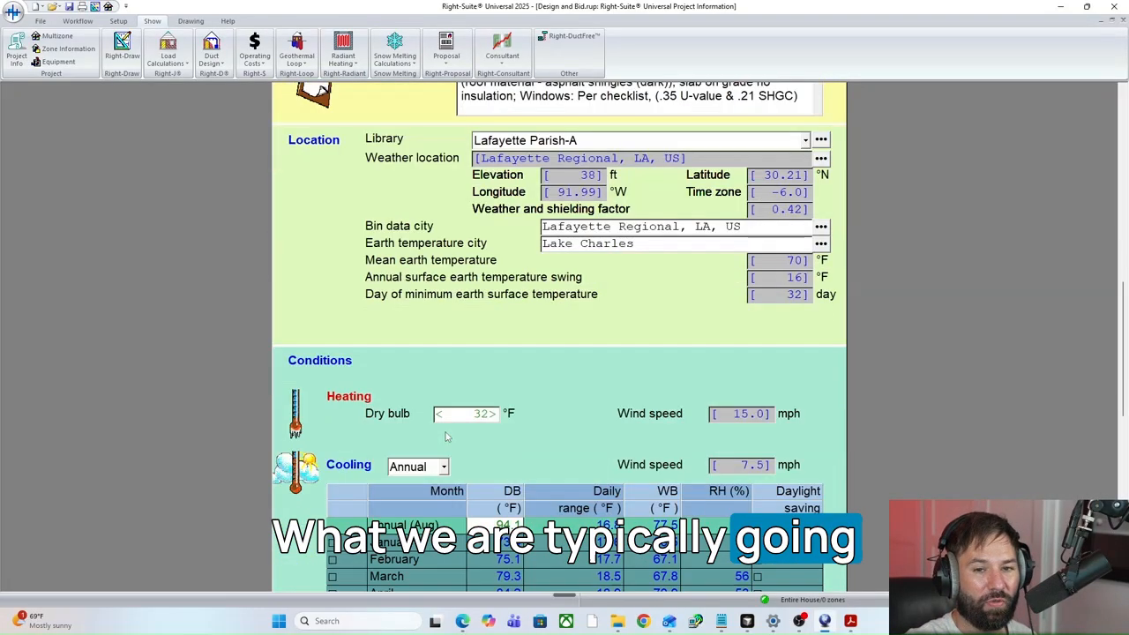
# Step: Look over the heating and cooling design conditions and open the floor plan in Right-Draw
pyautogui.scroll(-6, 445, 434)
pyautogui.scroll(12, 445, 432)
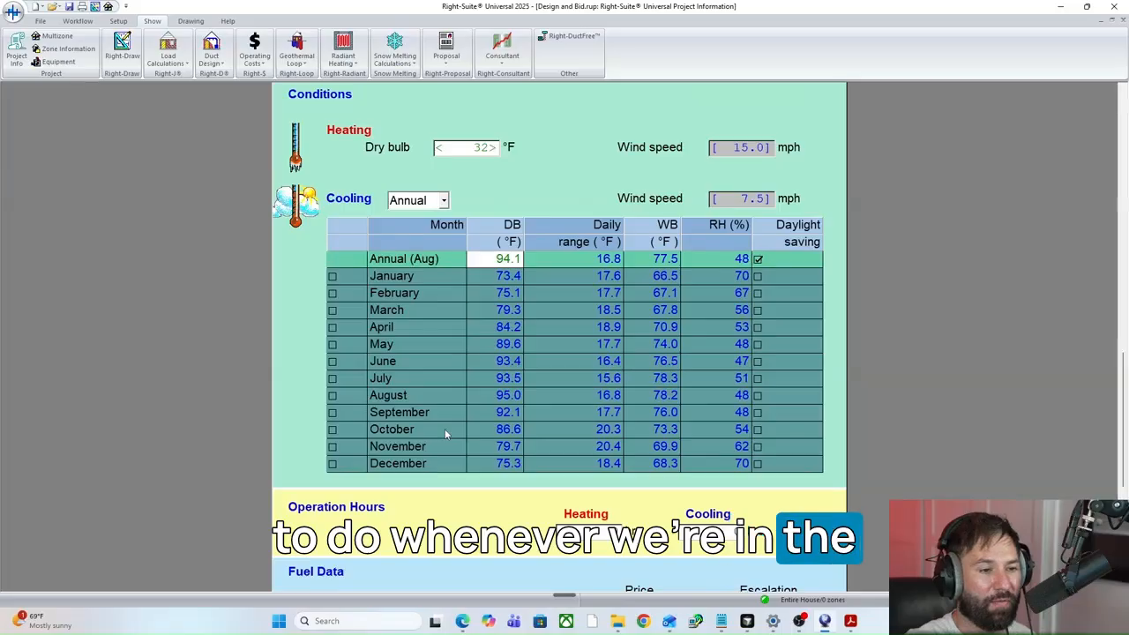
pyautogui.scroll(4, 445, 431)
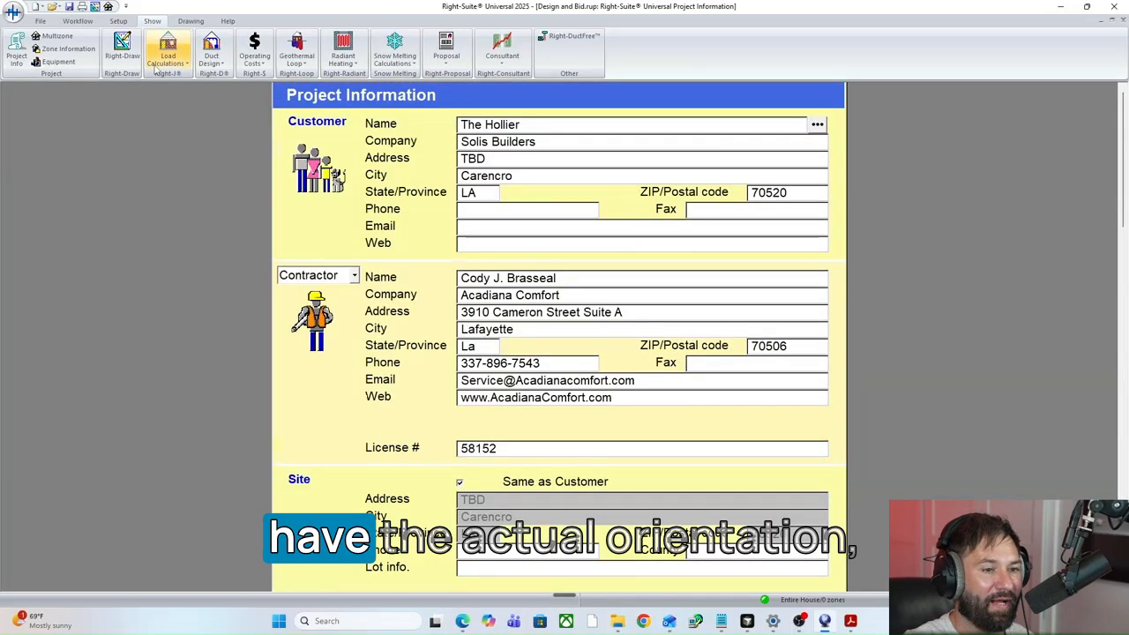
pyautogui.click(122, 48)
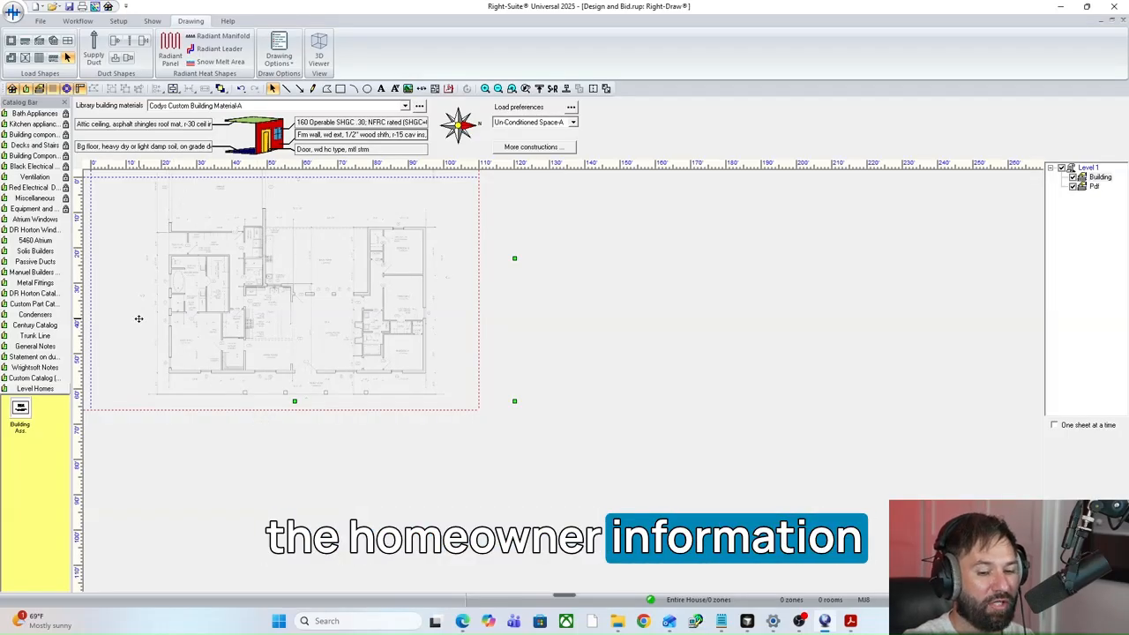
# Step: Return to the project information and review the customer, contractor, site and job details, including the plan number
pyautogui.click(152, 20)
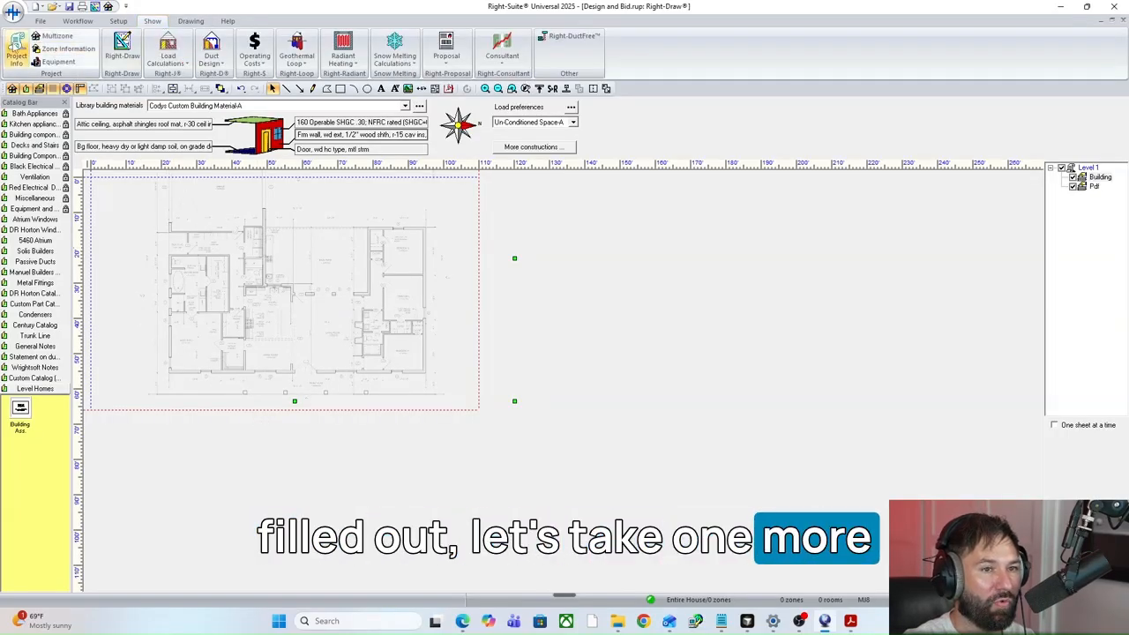
pyautogui.click(16, 51)
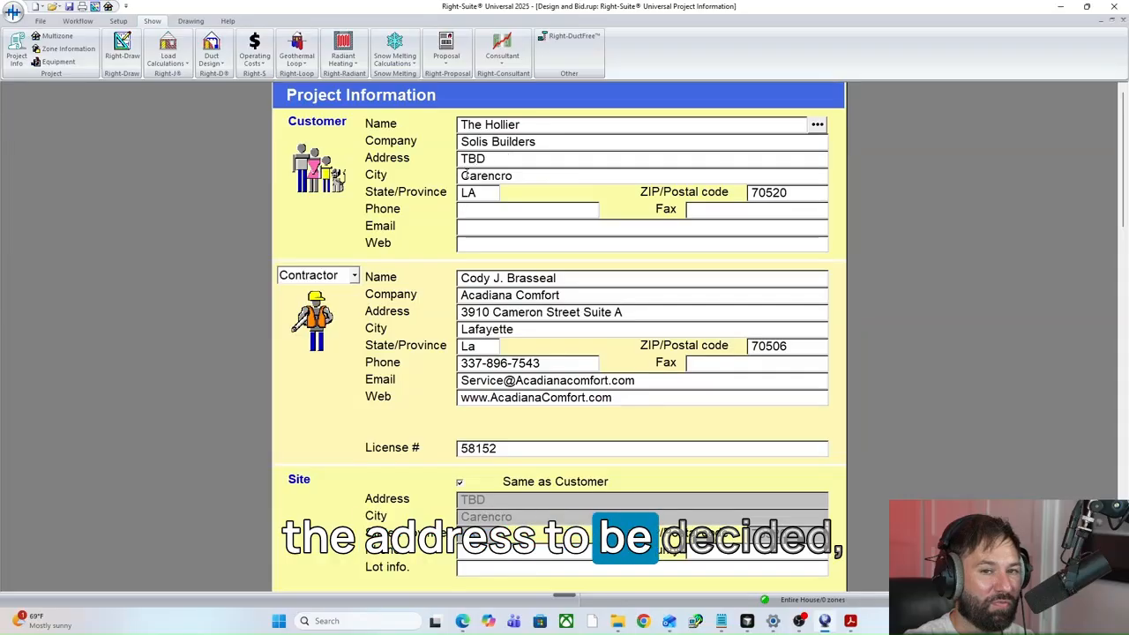
pyautogui.scroll(-2, 461, 175)
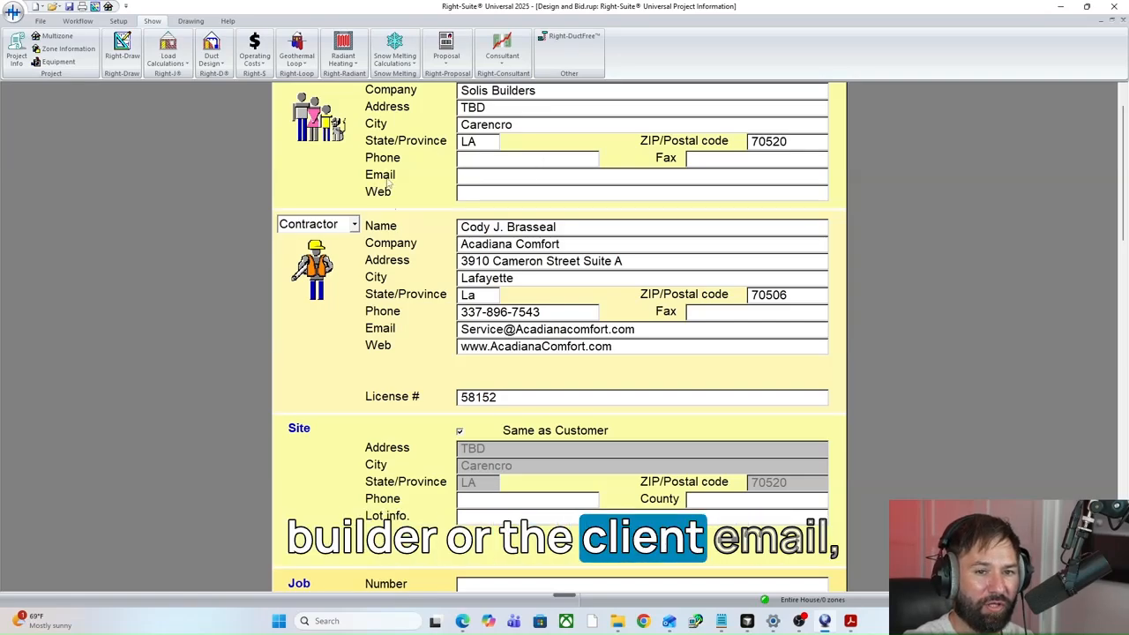
pyautogui.scroll(-3, 401, 297)
pyautogui.scroll(-1, 399, 296)
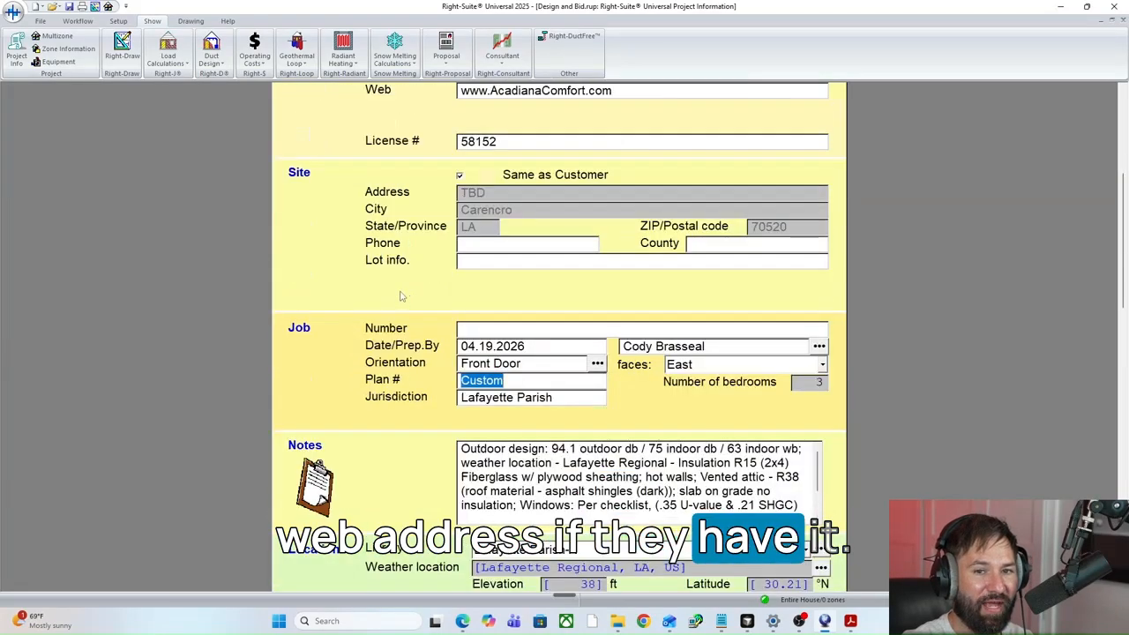
pyautogui.scroll(-2, 379, 273)
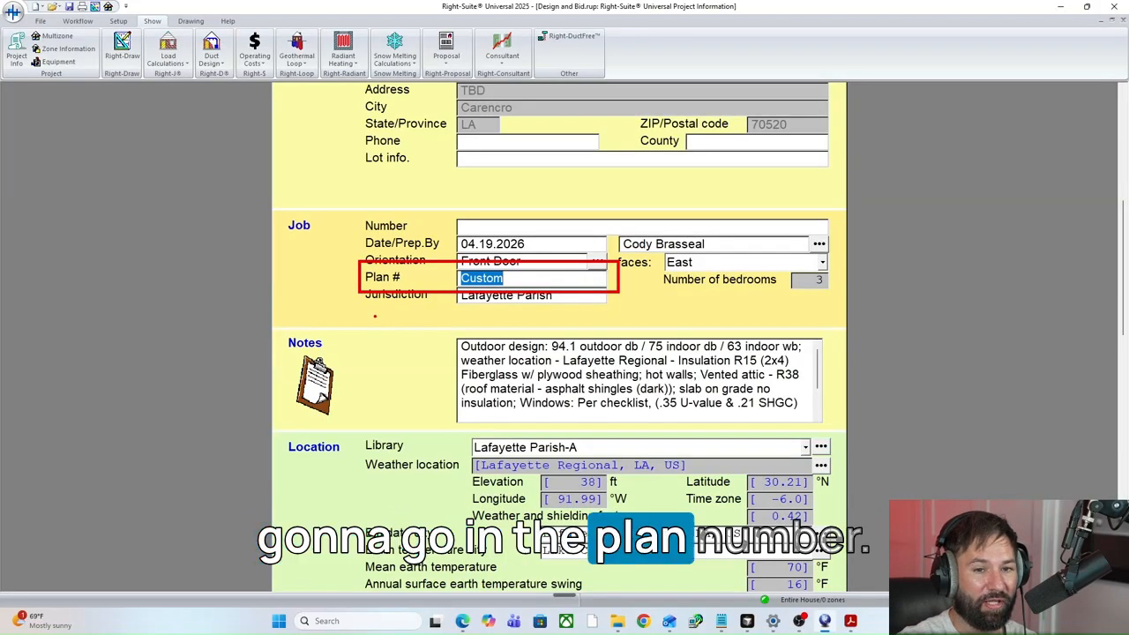
# Step: Review the job notes on outdoor design, wall and attic insulation, roof material, slab and window values
pyautogui.scroll(-3, 371, 319)
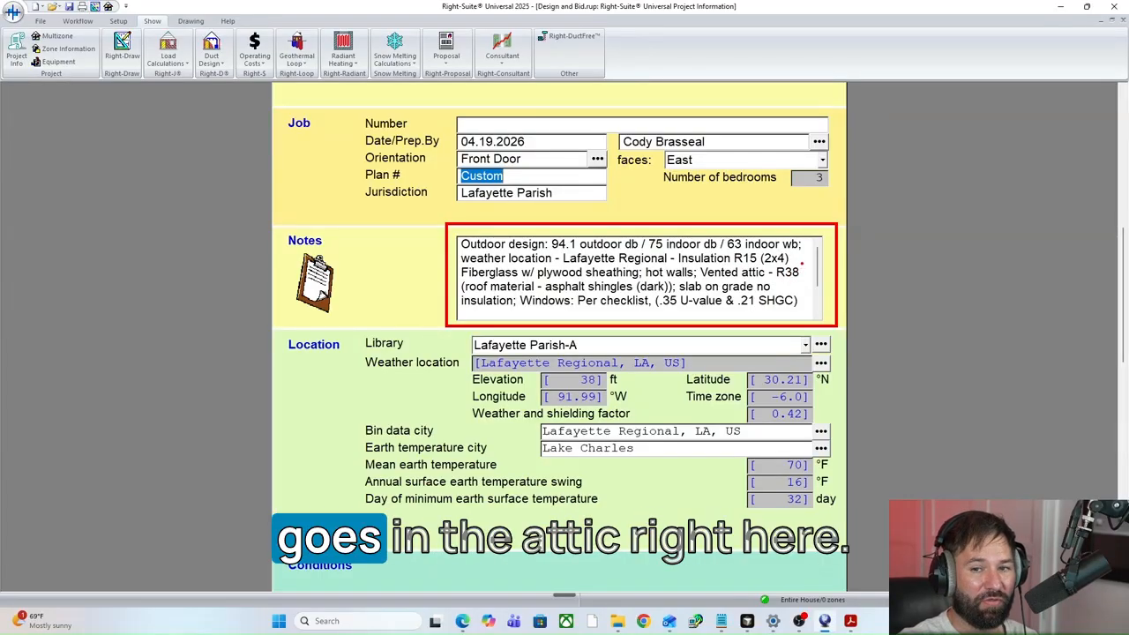
pyautogui.keyDown('ctrl'); pyautogui.moveTo(802, 262); pyautogui.dragTo(697, 280); pyautogui.keyUp('ctrl')
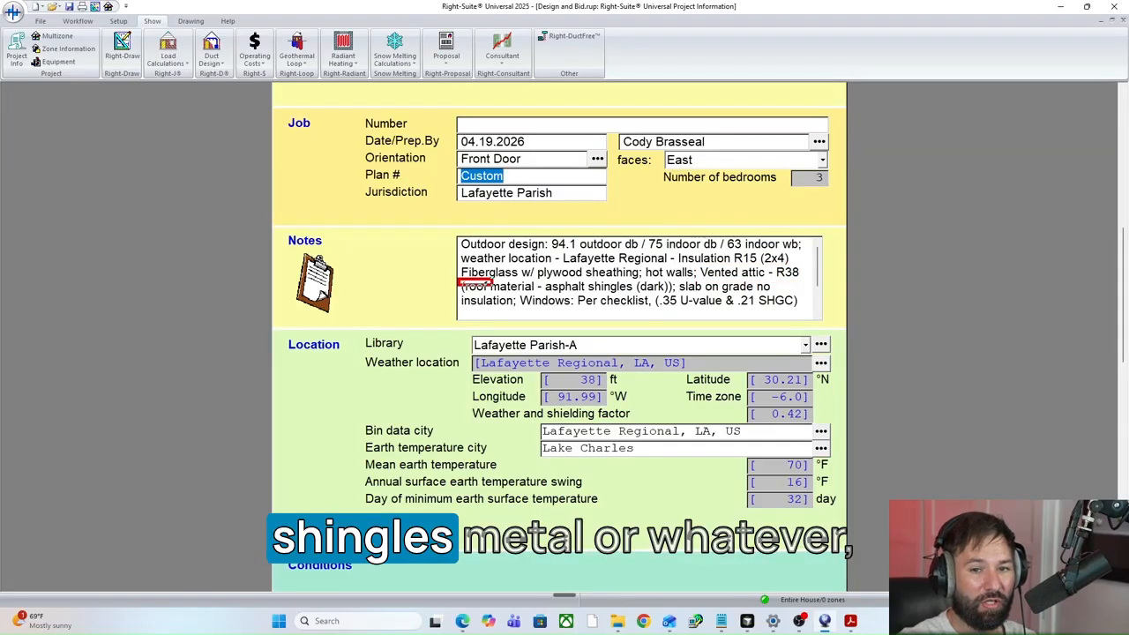
pyautogui.keyDown('ctrl'); pyautogui.moveTo(494, 289); pyautogui.dragTo(675, 294); pyautogui.keyUp('ctrl')
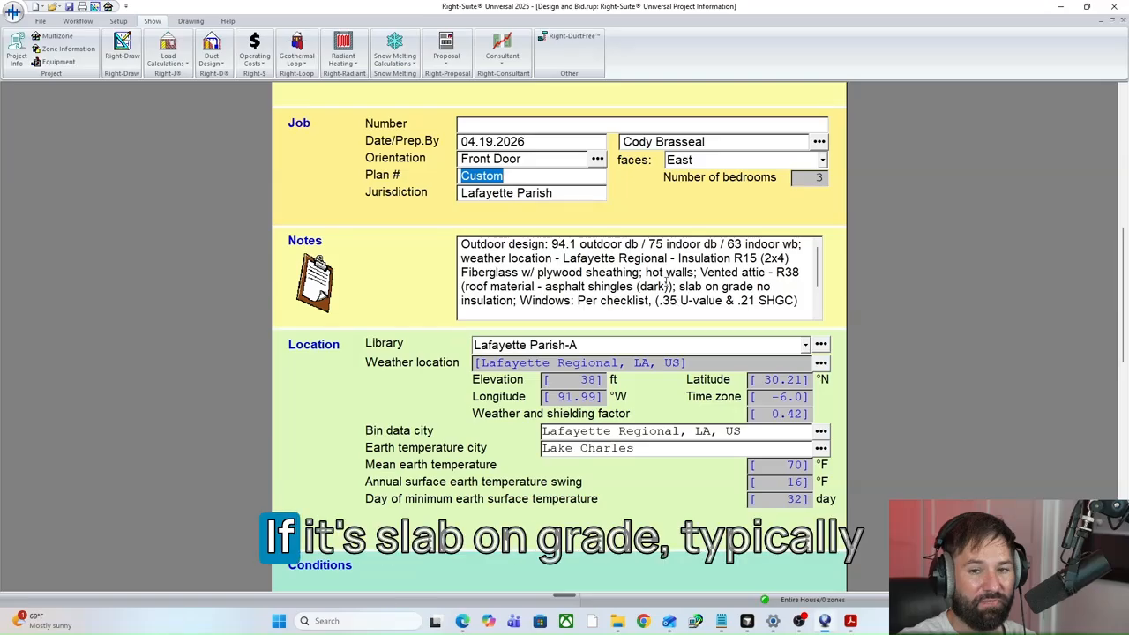
pyautogui.keyDown('ctrl'); pyautogui.moveTo(676, 280); pyautogui.dragTo(774, 294); pyautogui.keyUp('ctrl')
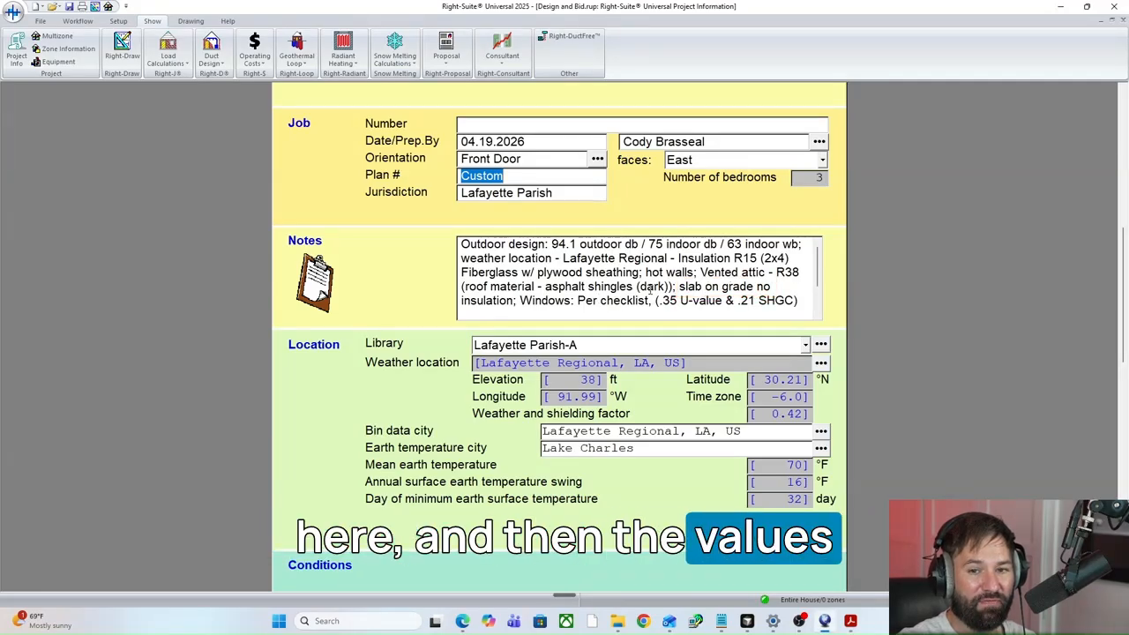
pyautogui.keyDown('ctrl'); pyautogui.moveTo(652, 291); pyautogui.dragTo(799, 312); pyautogui.keyUp('ctrl')
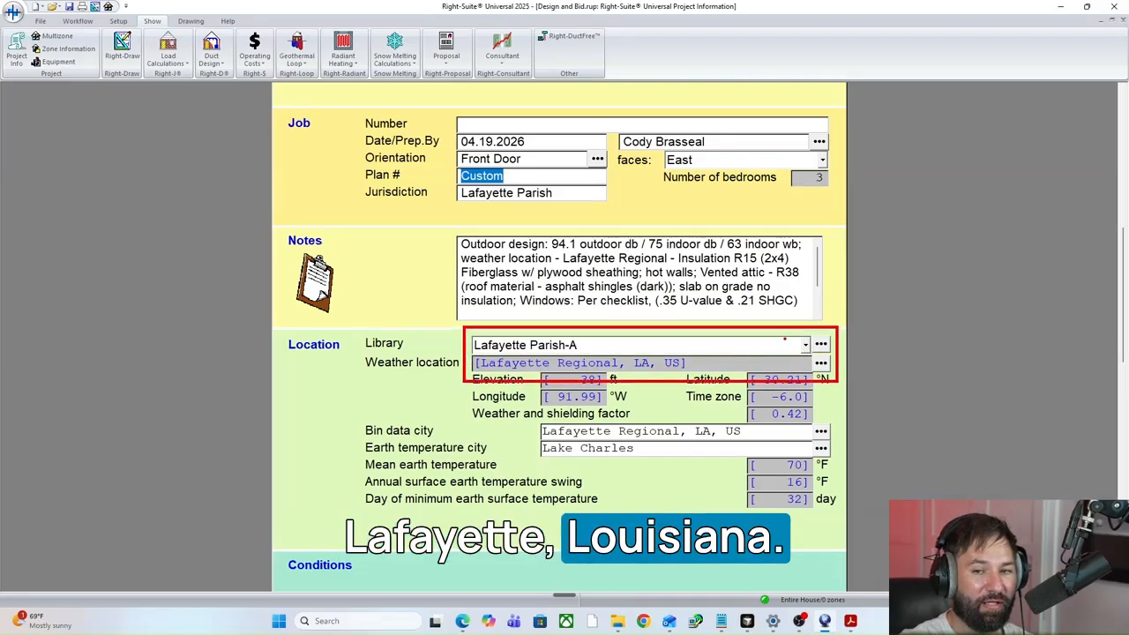
# Step: Browse the preloaded weather locations in the location library and keep Lafayette Parish-A
pyautogui.click(805, 345)
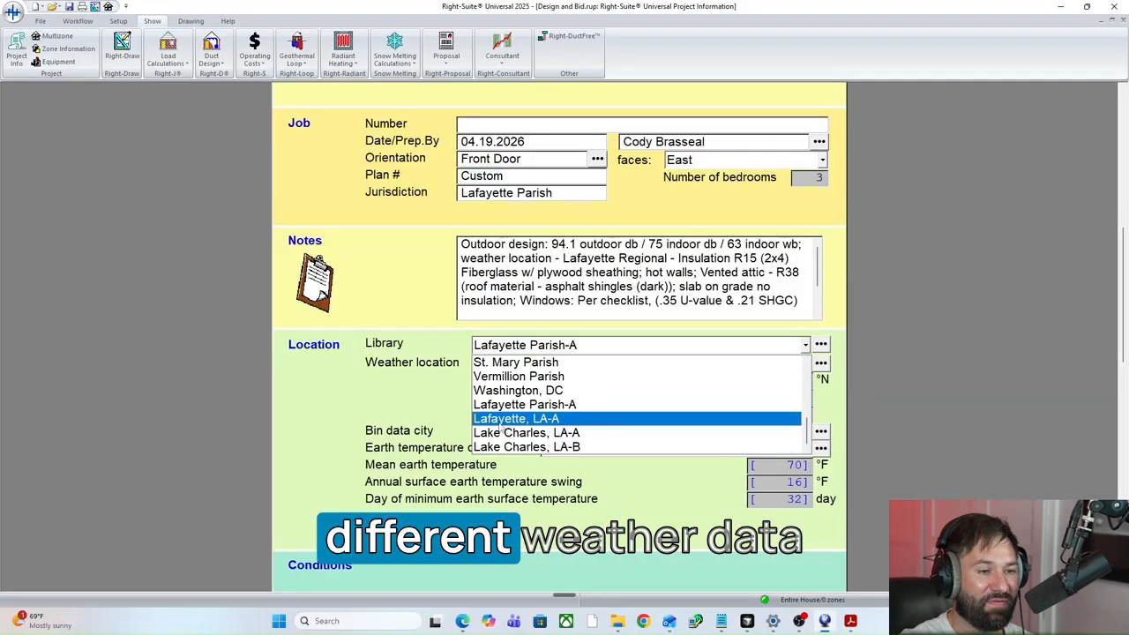
pyautogui.scroll(6, 500, 427)
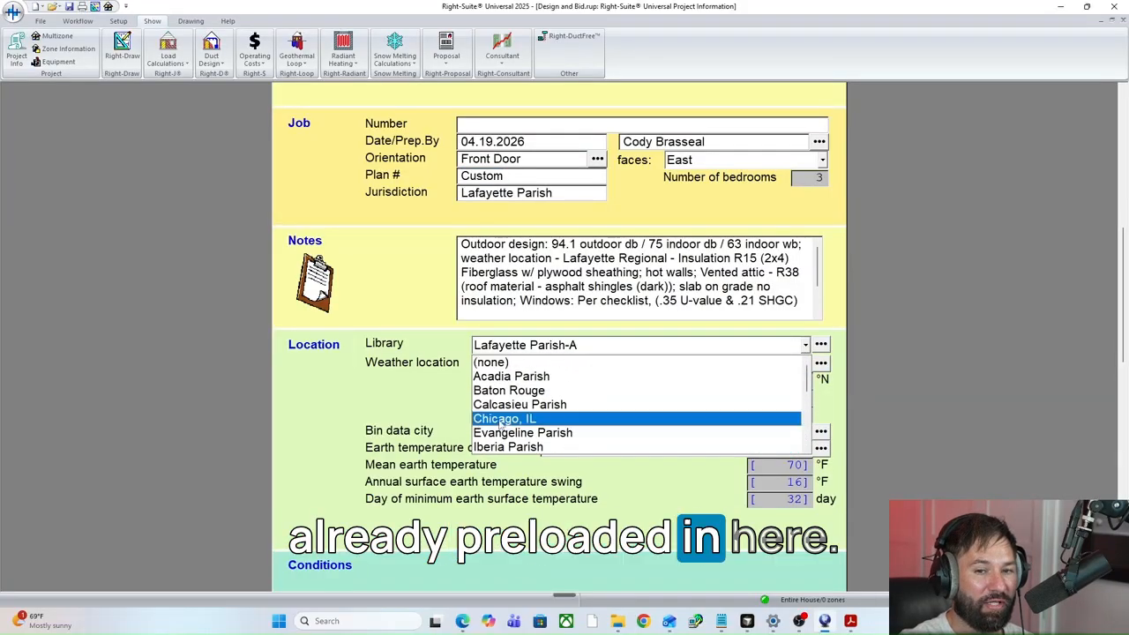
pyautogui.scroll(-2, 494, 392)
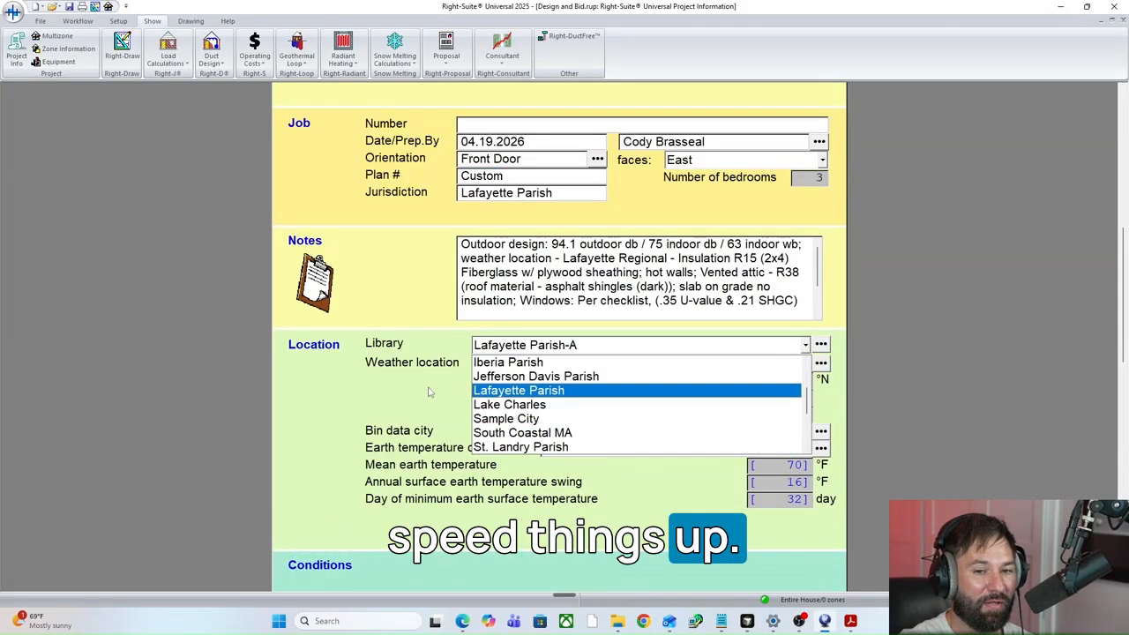
pyautogui.click(433, 344)
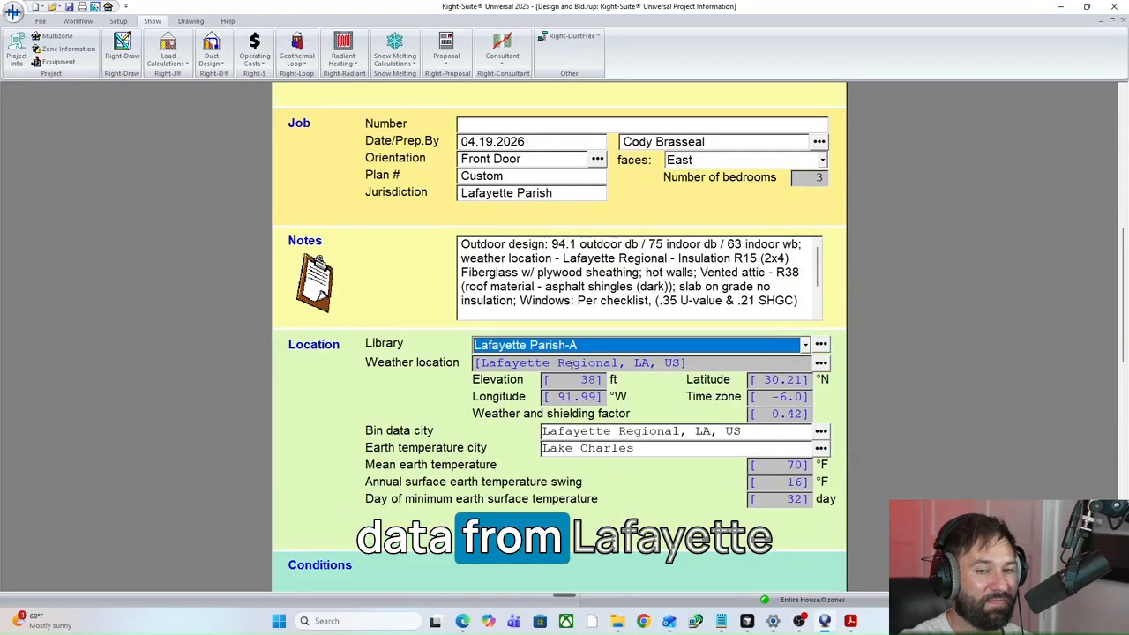
# Step: Review the heating and cooling design conditions and examine the price and escalation fields of the fuel data
pyautogui.scroll(-2, 433, 428)
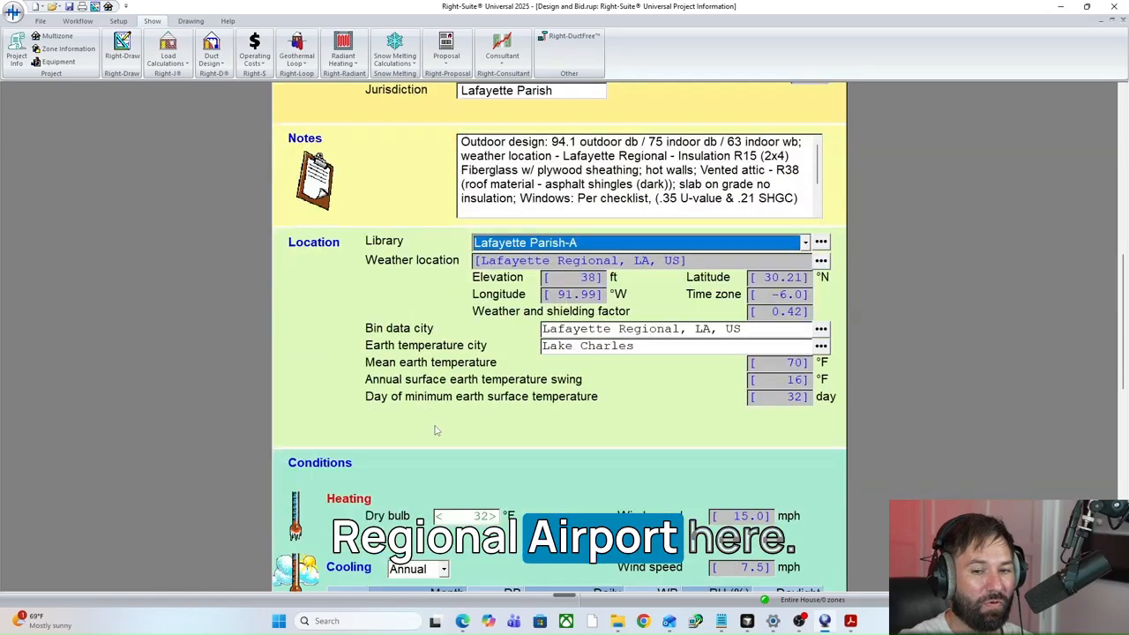
pyautogui.scroll(-5, 469, 416)
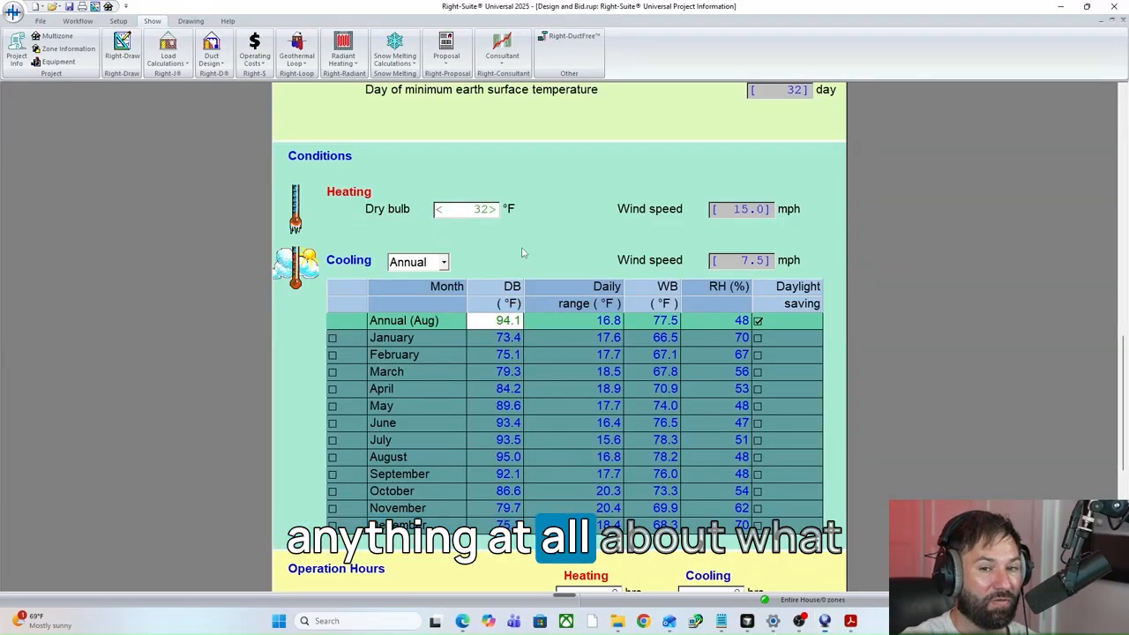
pyautogui.scroll(-5, 417, 390)
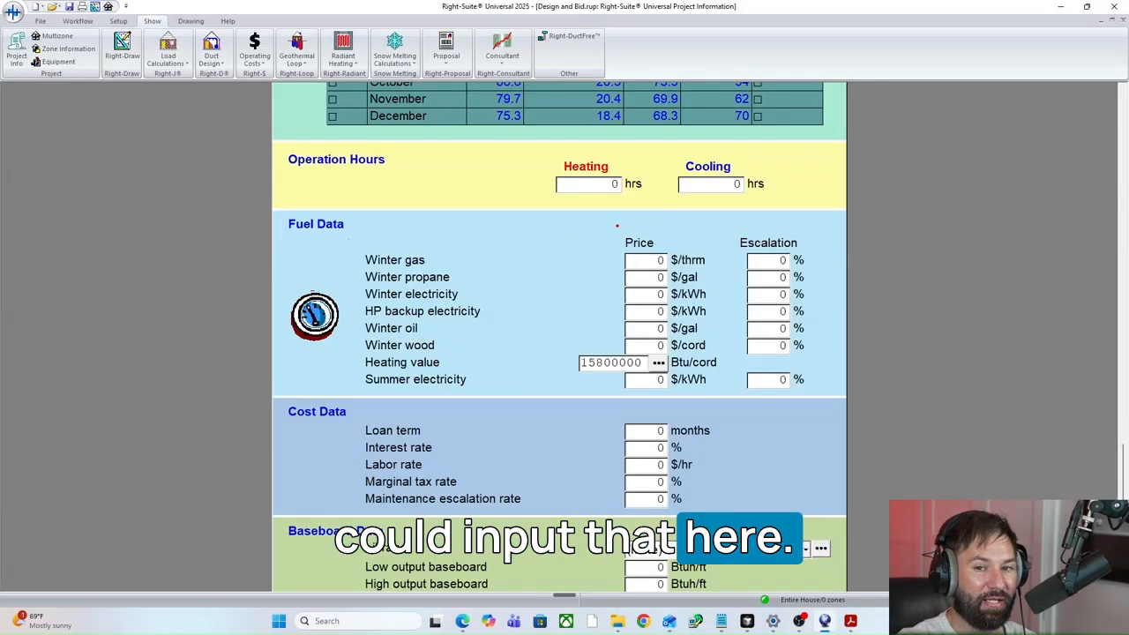
pyautogui.moveTo(617, 225); pyautogui.dragTo(723, 398)
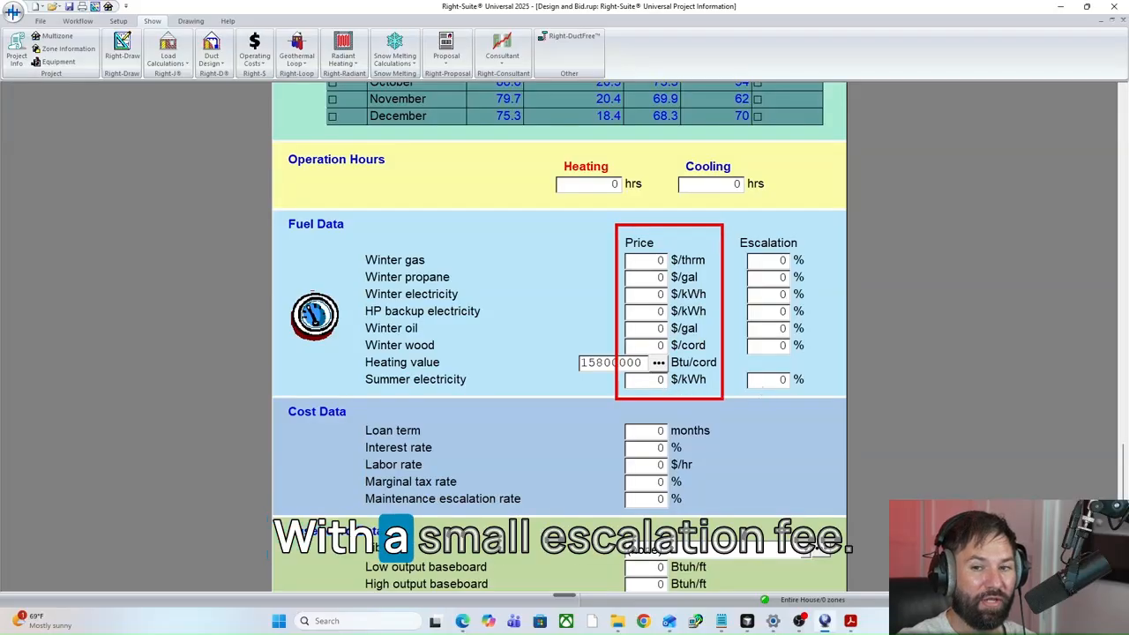
pyautogui.moveTo(754, 266); pyautogui.dragTo(819, 406)
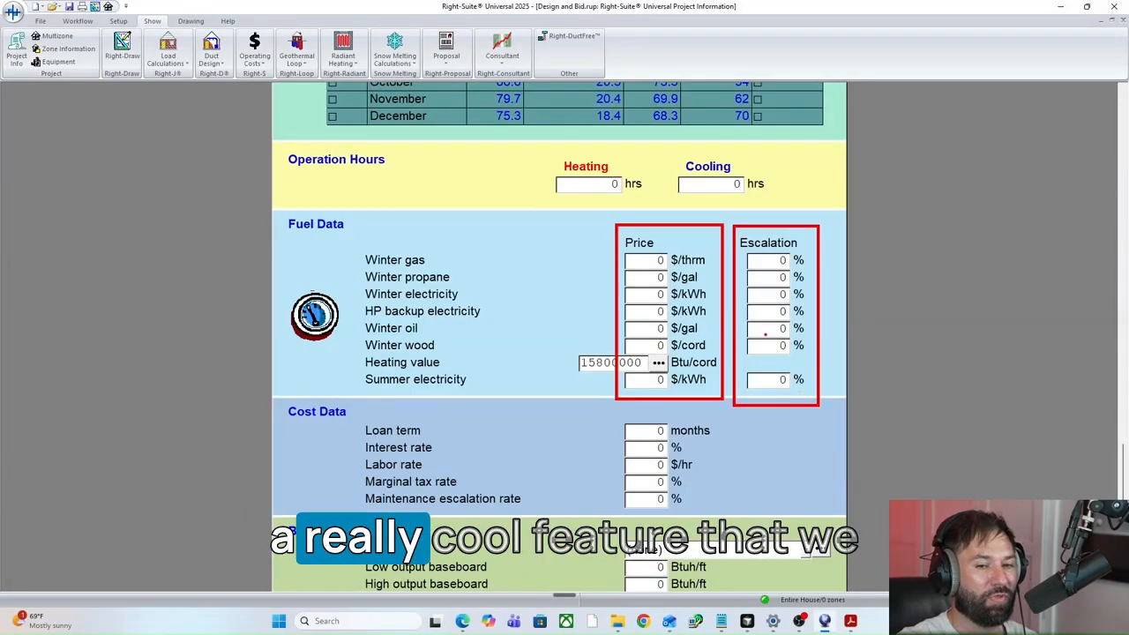
pyautogui.press('Escape')
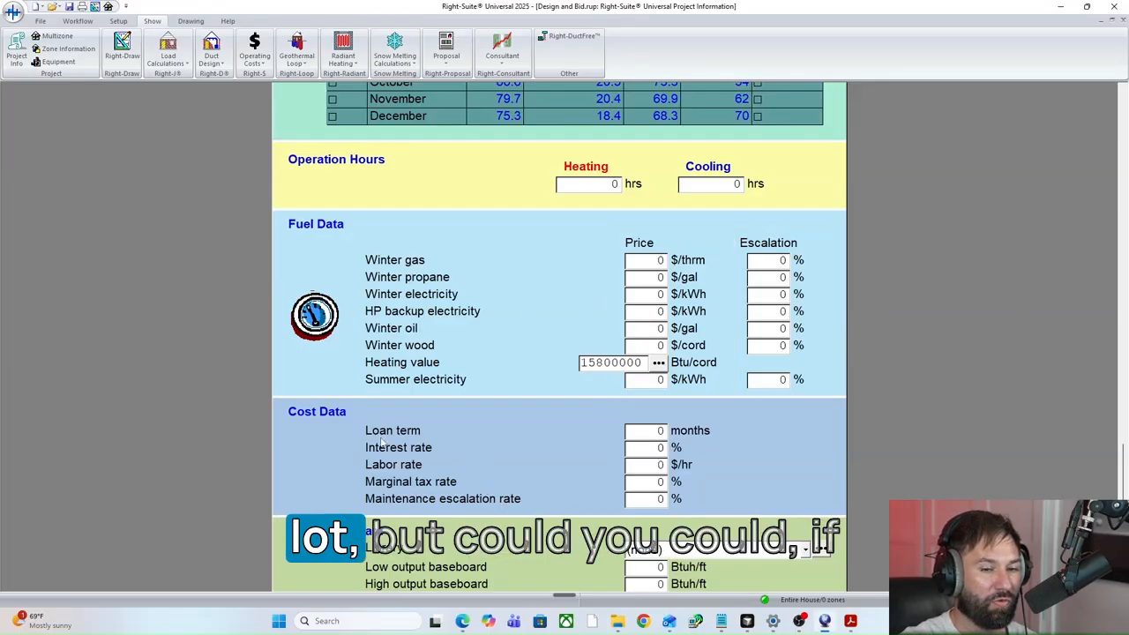
# Step: Examine the cost data fields for loan term, interest rate, labor rate, marginal tax rate and maintenance escalation rate
pyautogui.scroll(-1, 373, 440)
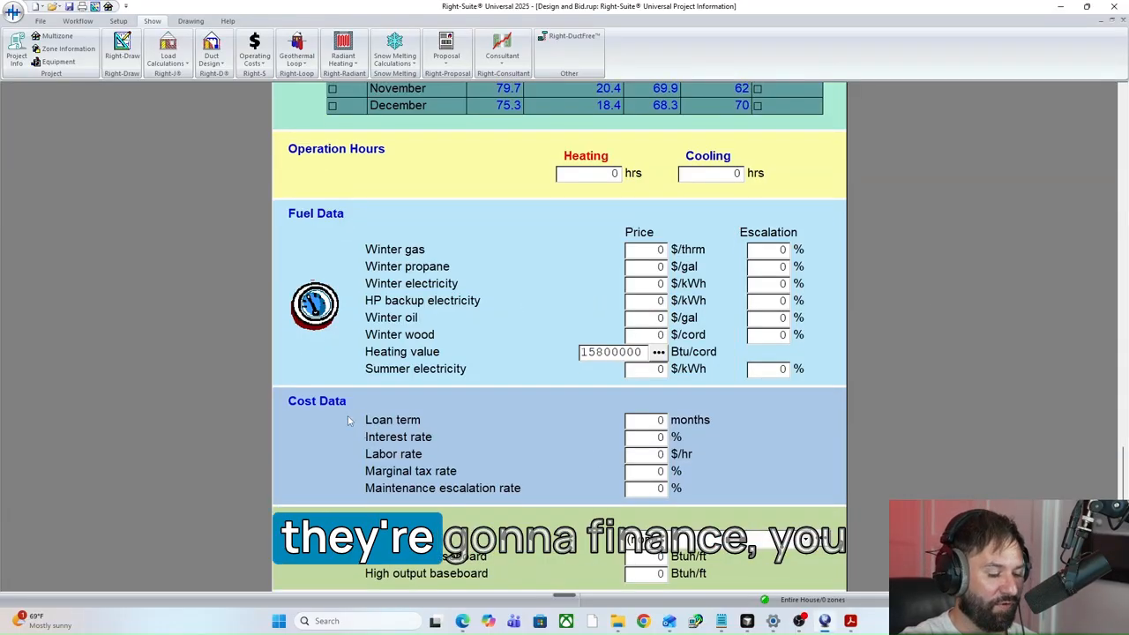
pyautogui.moveTo(356, 400)
pyautogui.mouseDown()
pyautogui.moveTo(465, 477)
pyautogui.moveTo(589, 488)
pyautogui.mouseUp()
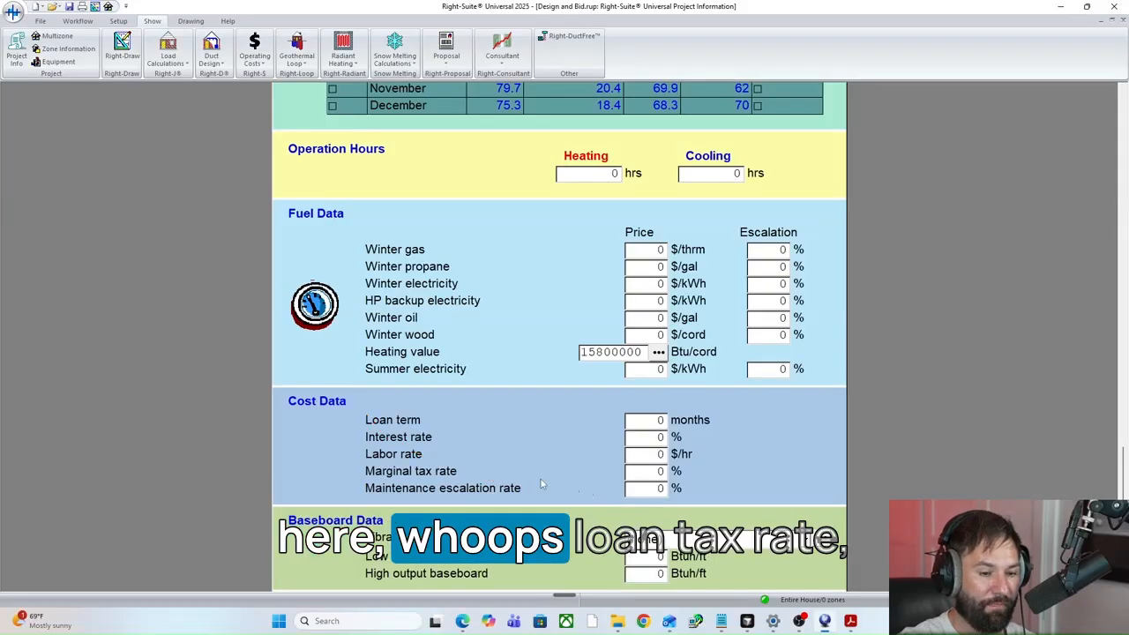
pyautogui.hotkey('ctrl', '2')
pyautogui.moveTo(346, 395)
pyautogui.keyDown('ctrl'); pyautogui.mouseDown()
pyautogui.moveTo(599, 513)
pyautogui.moveTo(720, 508)
pyautogui.mouseUp(); pyautogui.keyUp('ctrl')
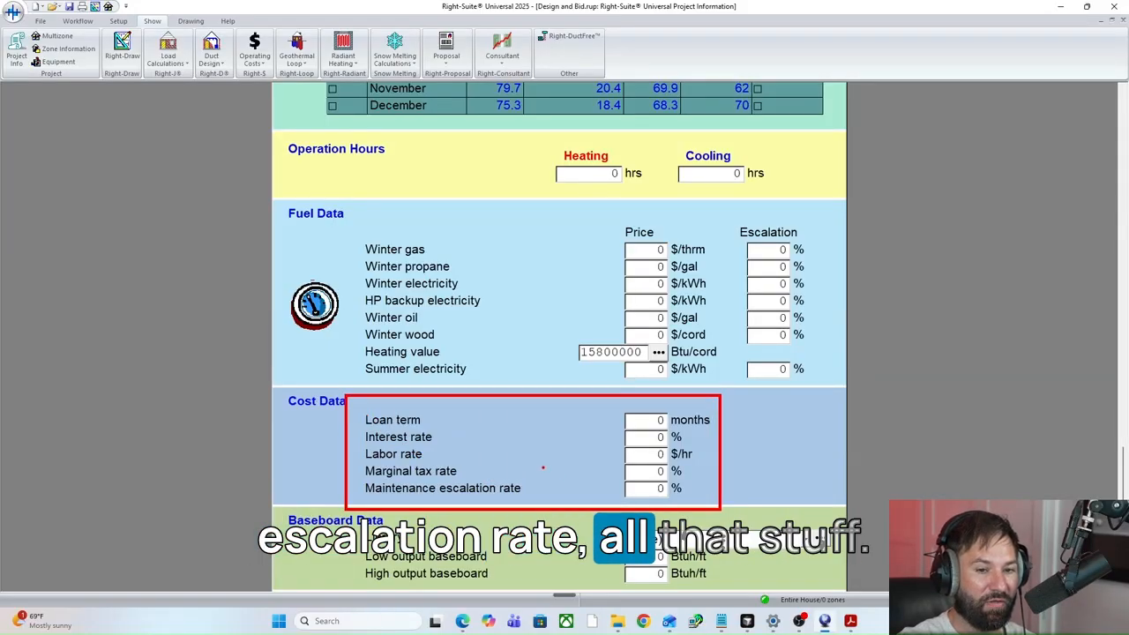
pyautogui.press('Escape')
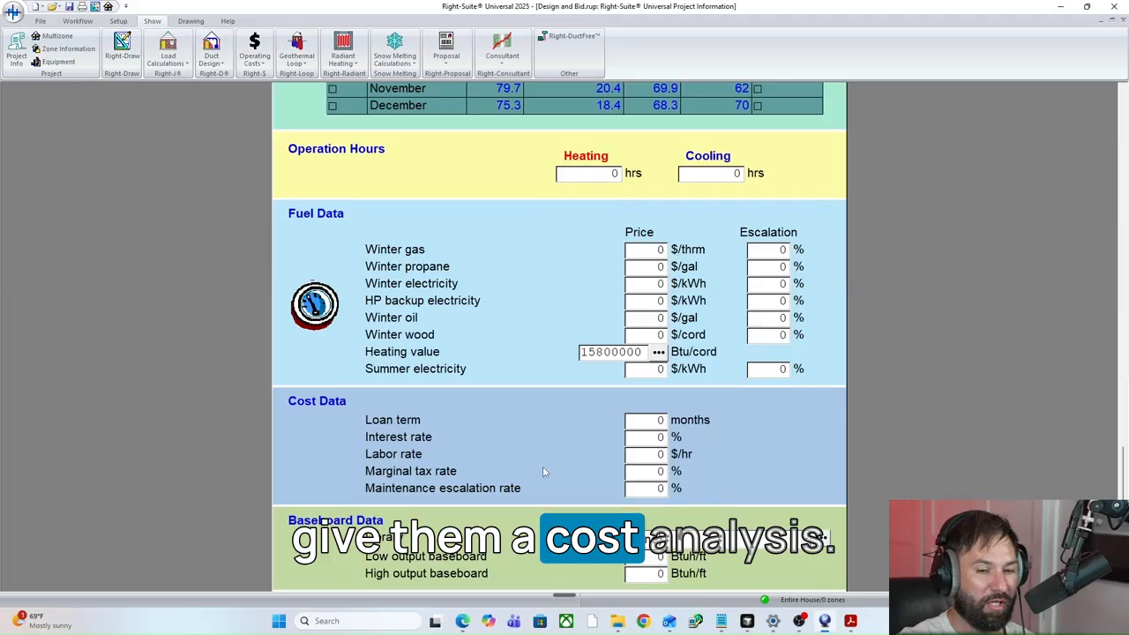